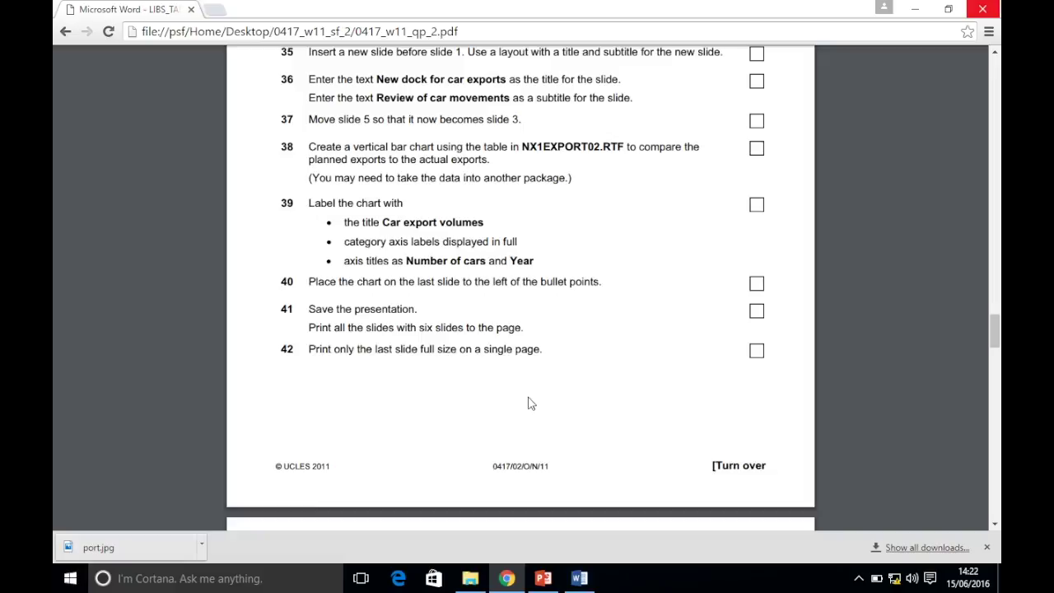
- Close the NX1EVIDENCE6969 document in Word and open the NX1EXPORT02 rich text file from the 0417_w11_sf_2 folder
click(542, 578)
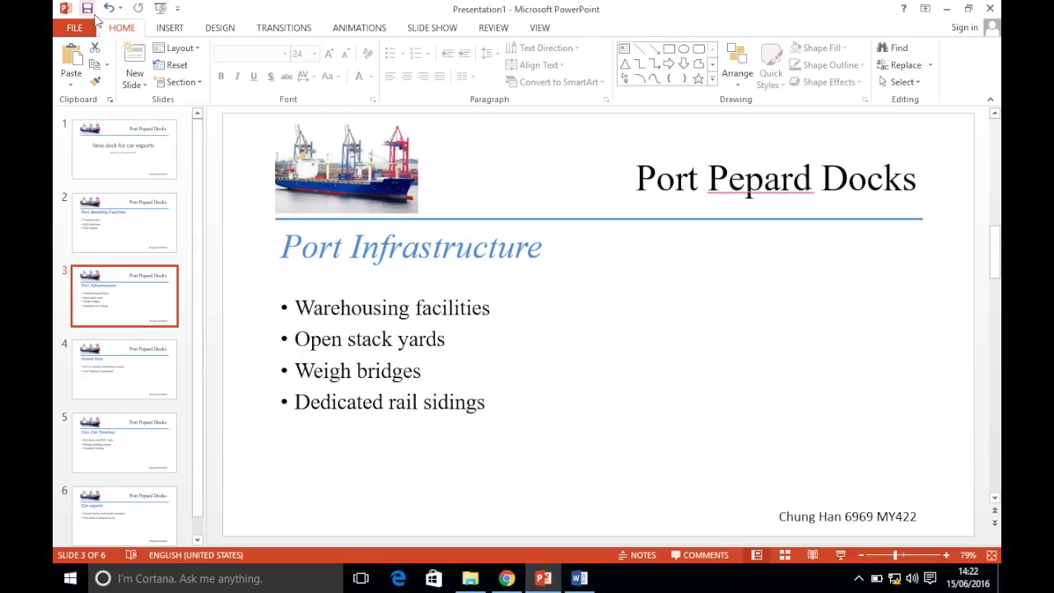
click(580, 578)
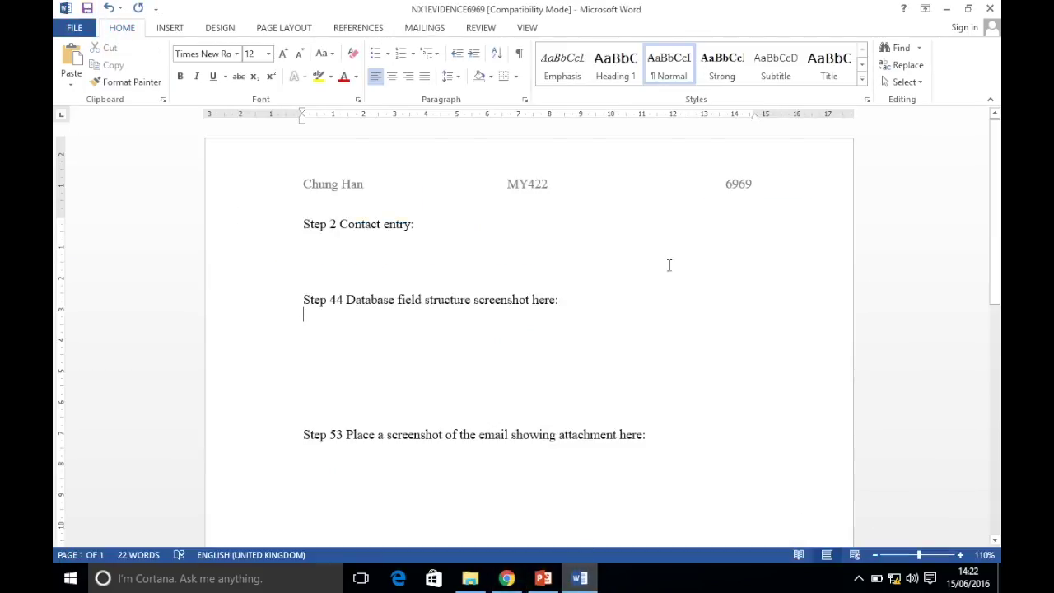
click(990, 9)
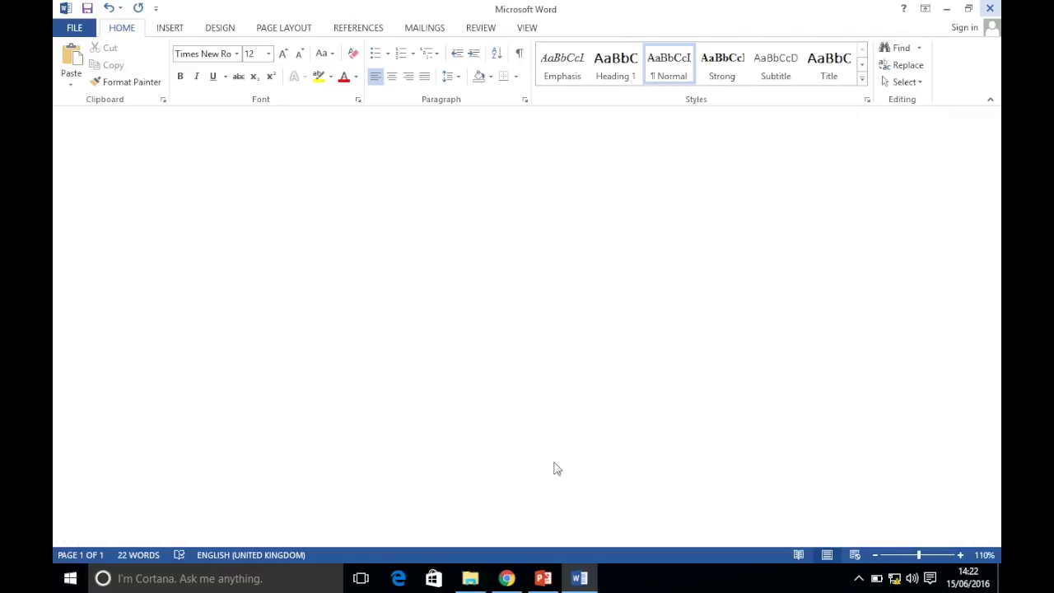
key(alt+F4)
click(470, 578)
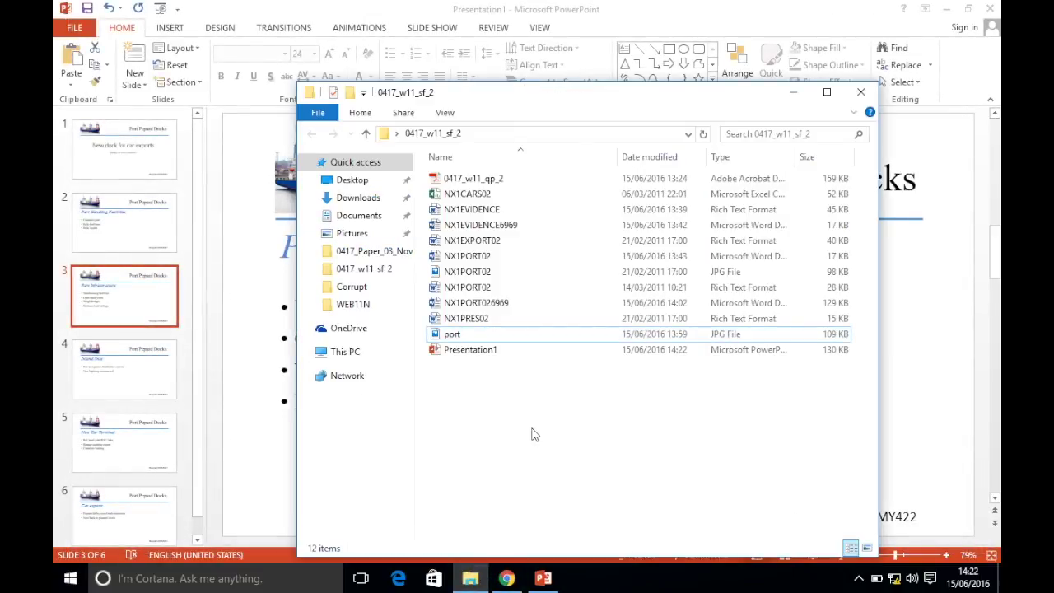
click(484, 240)
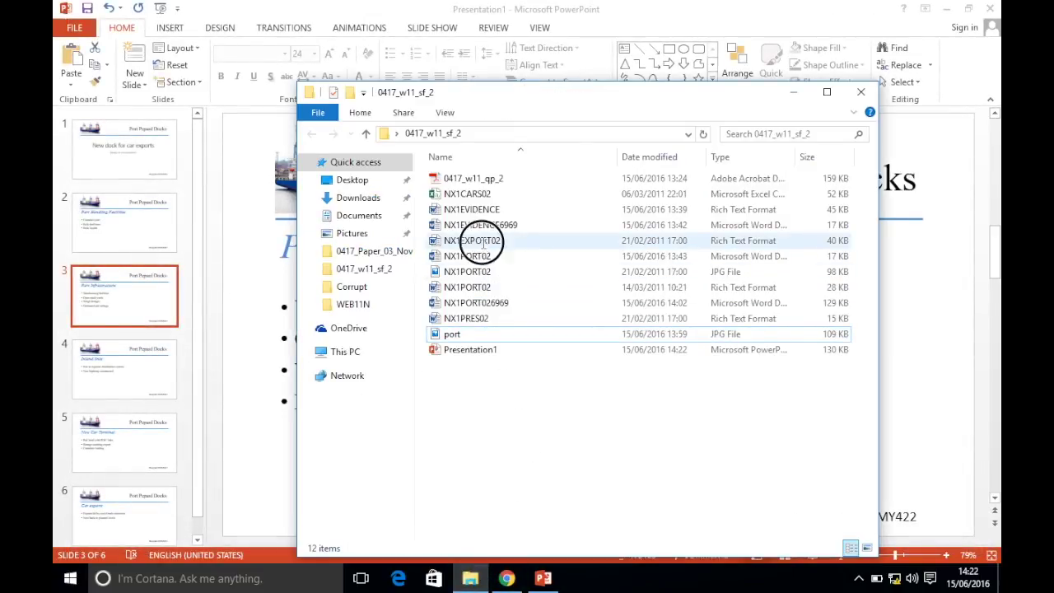
double_click(484, 240)
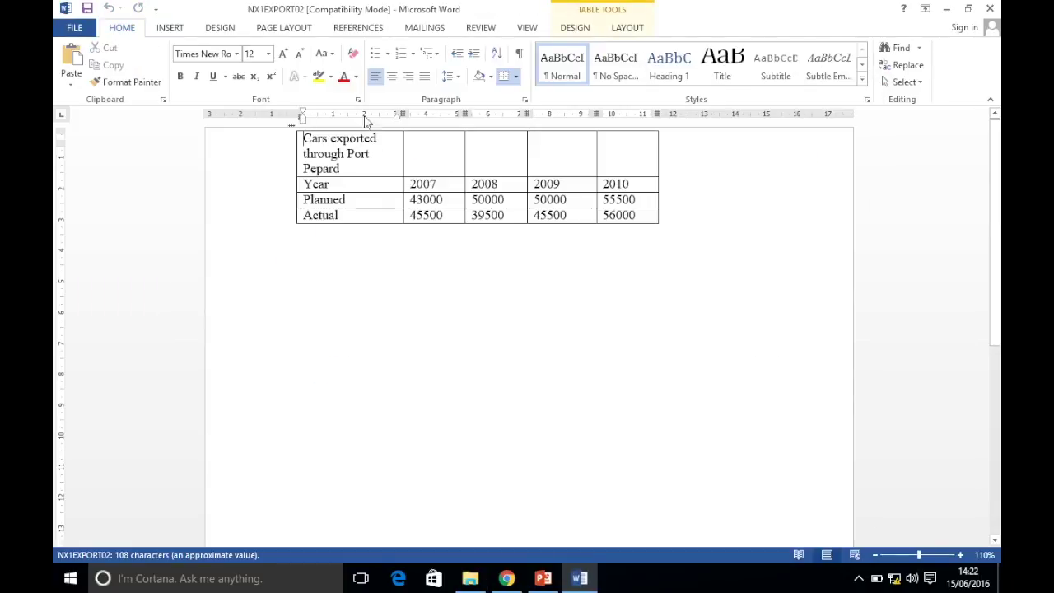
- Start Excel 2013, accept the default-program prompt and create a blank workbook
click(70, 579)
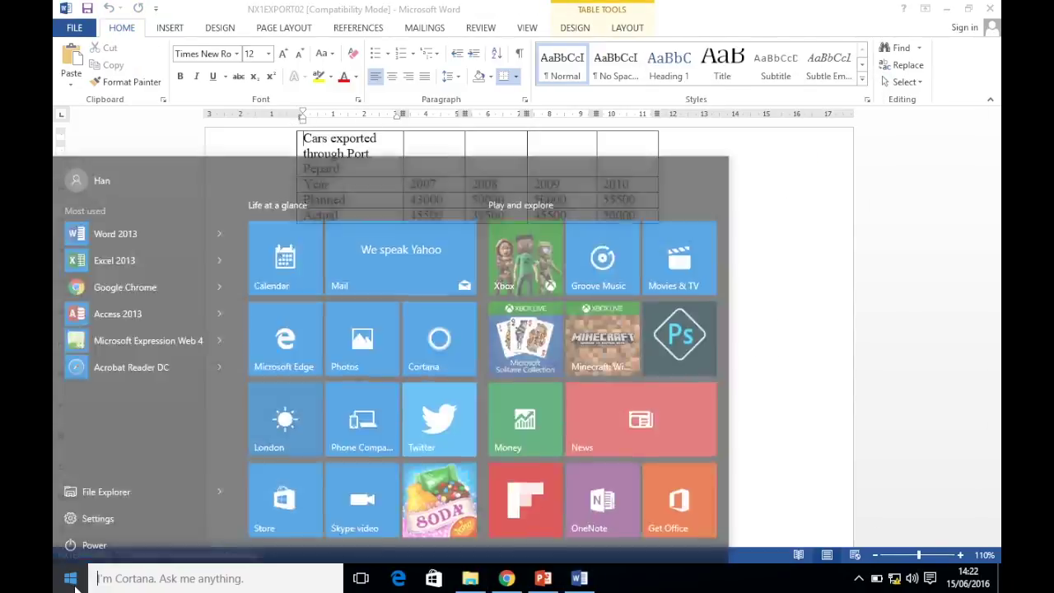
text(excel)
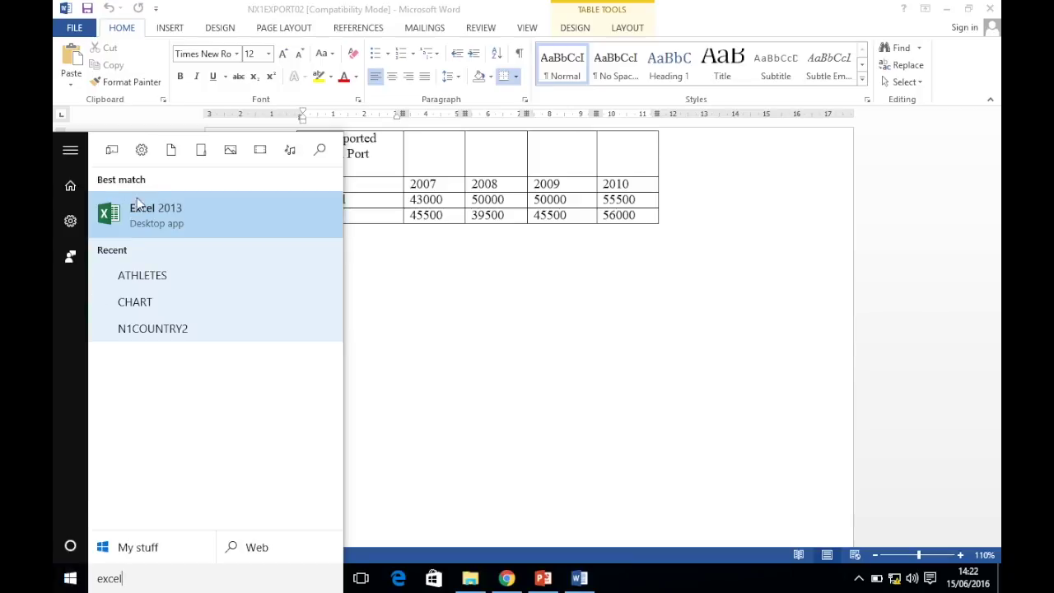
key(Return)
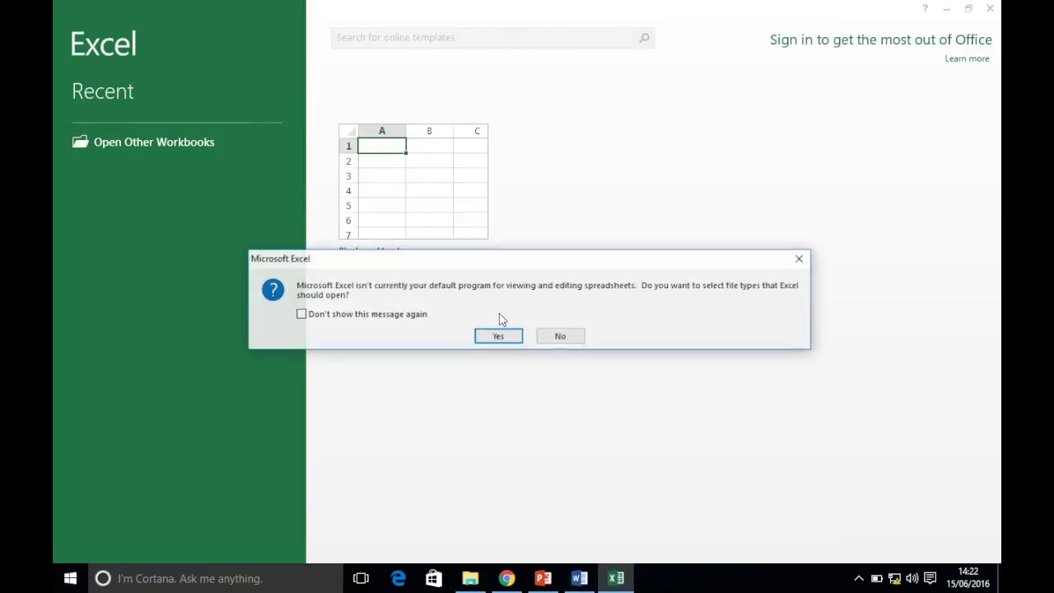
click(498, 335)
click(384, 165)
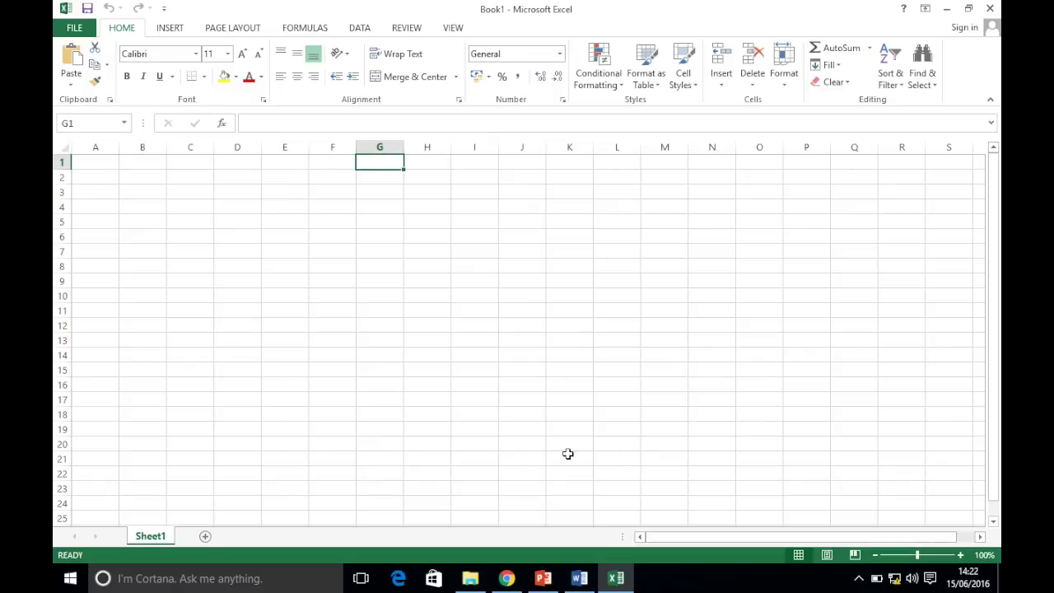
- Copy the whole car exports table from the NX1EXPORT02 Word document and paste it into the blank Excel sheet at cell A1
click(578, 576)
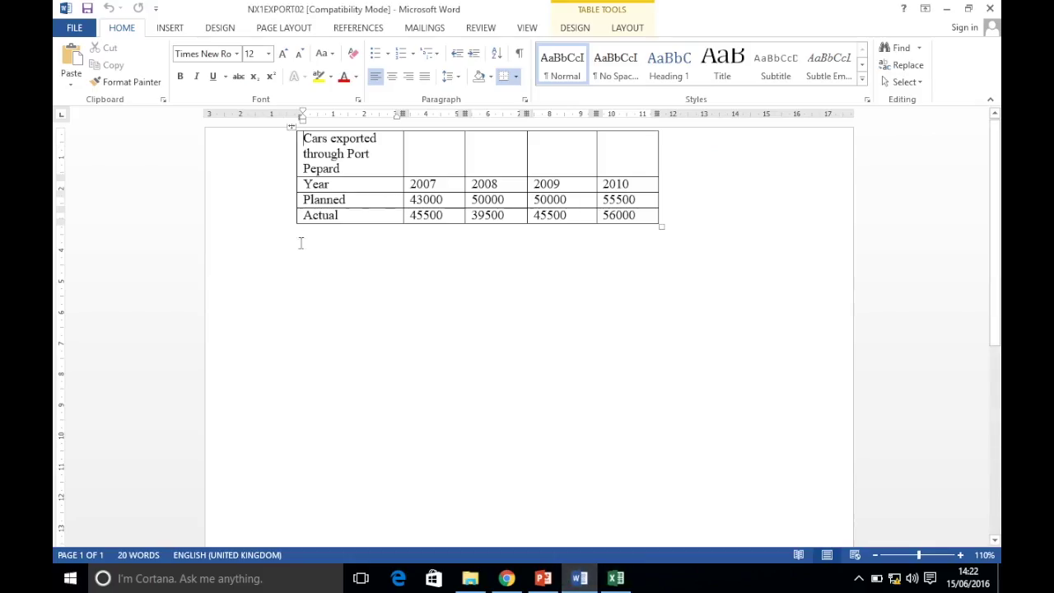
click(291, 128)
key(ctrl+c)
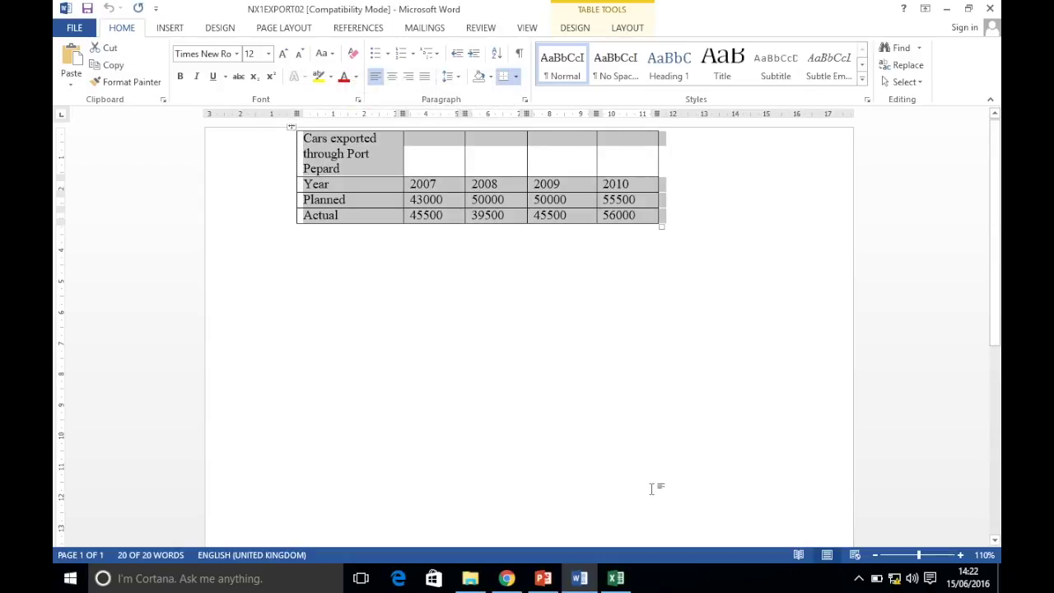
click(616, 577)
right_click(103, 163)
click(155, 228)
click(462, 247)
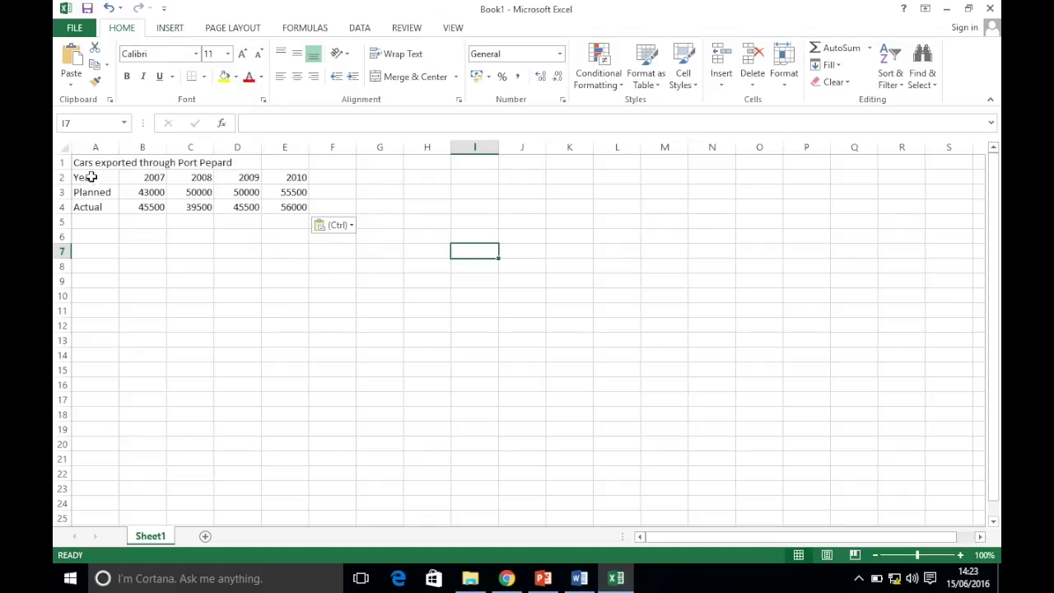
- Insert a 2-D clustered column chart from A2:E4 and move it slightly higher on the sheet, beside the data
drag(91, 180, 290, 206)
click(171, 28)
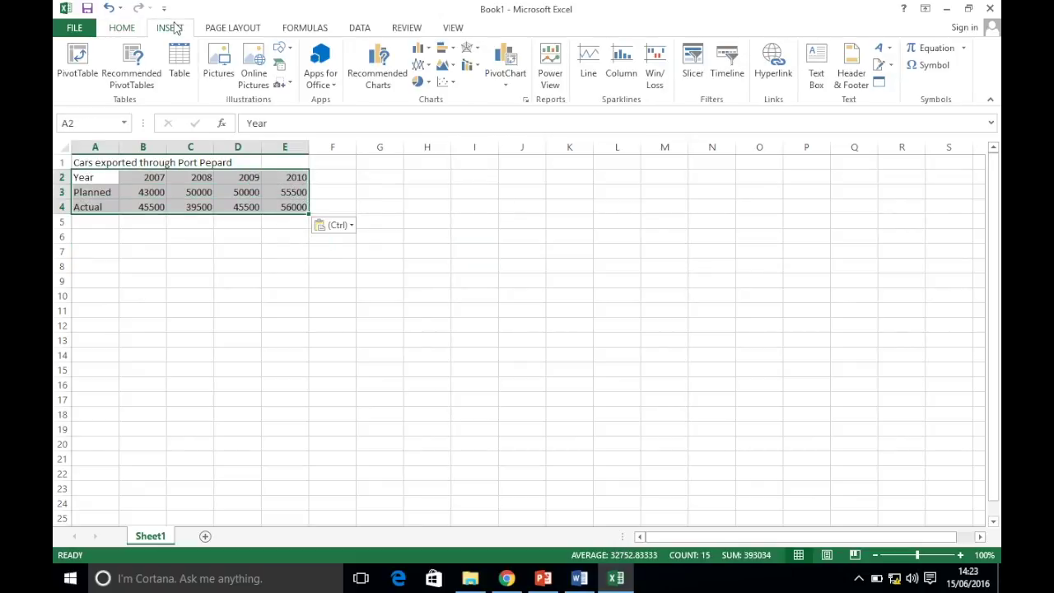
click(420, 50)
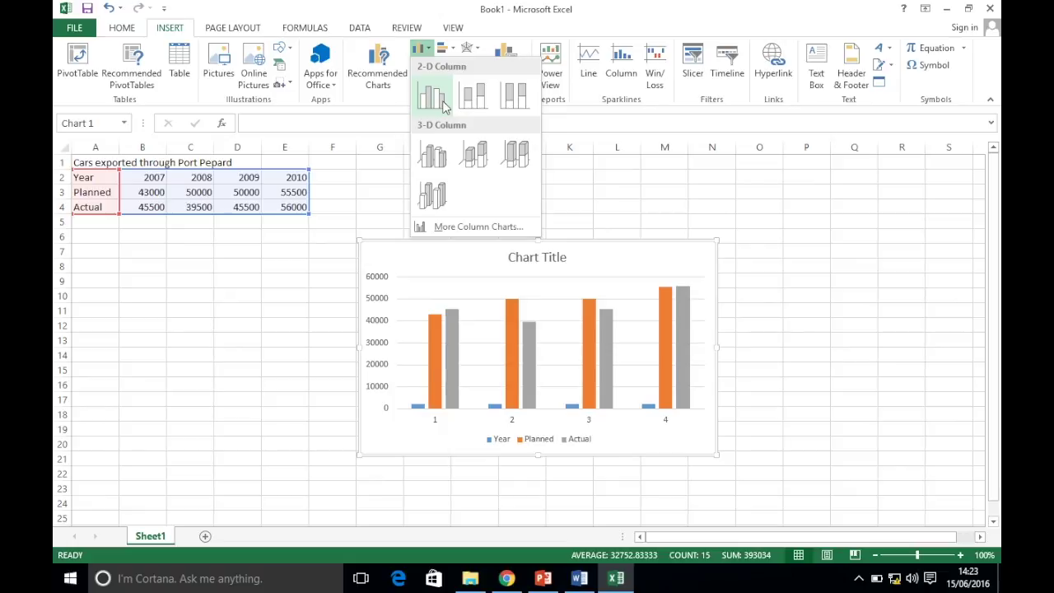
click(444, 104)
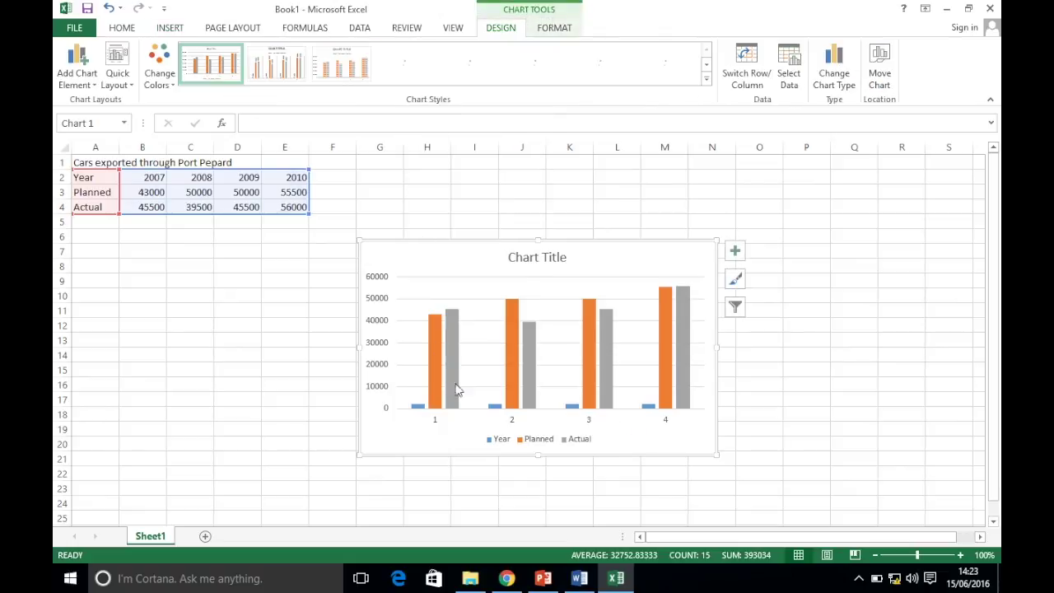
drag(500, 243, 511, 192)
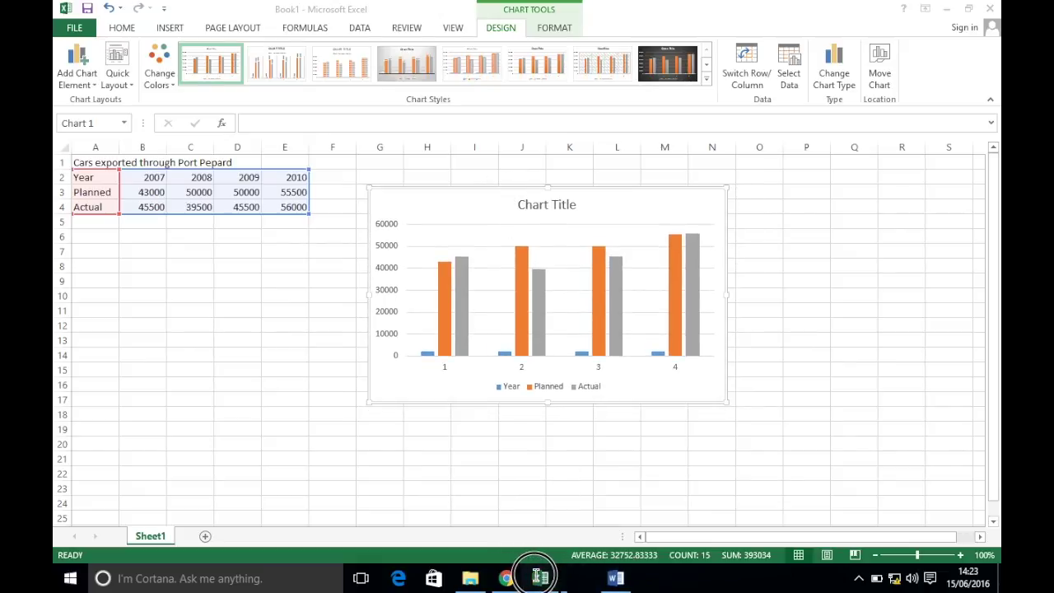
- Check the chart requirements in the question paper in Chrome, and remove the Year series from the Excel chart's data source
click(506, 577)
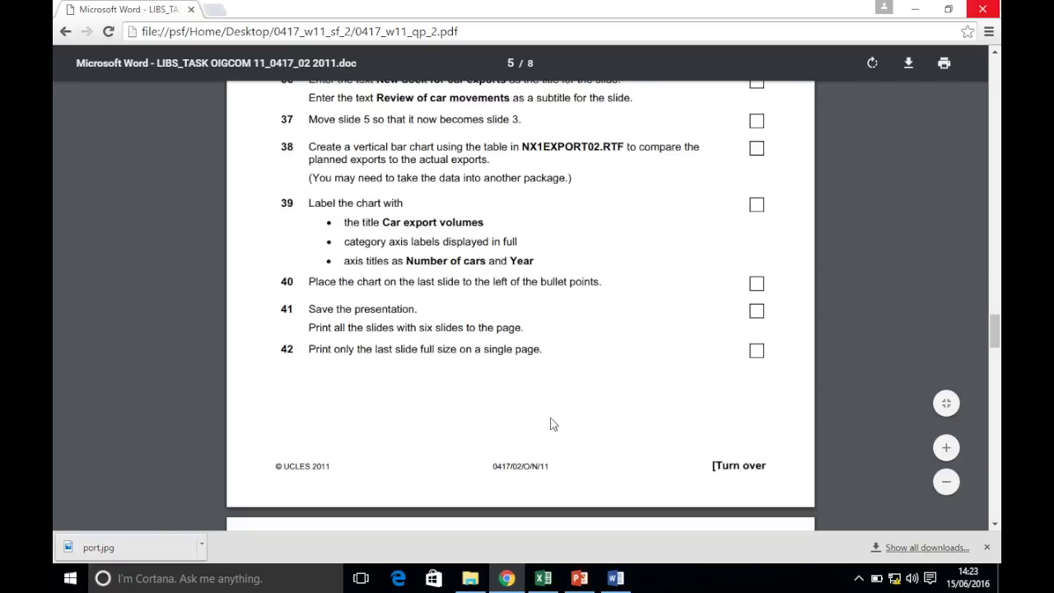
click(542, 578)
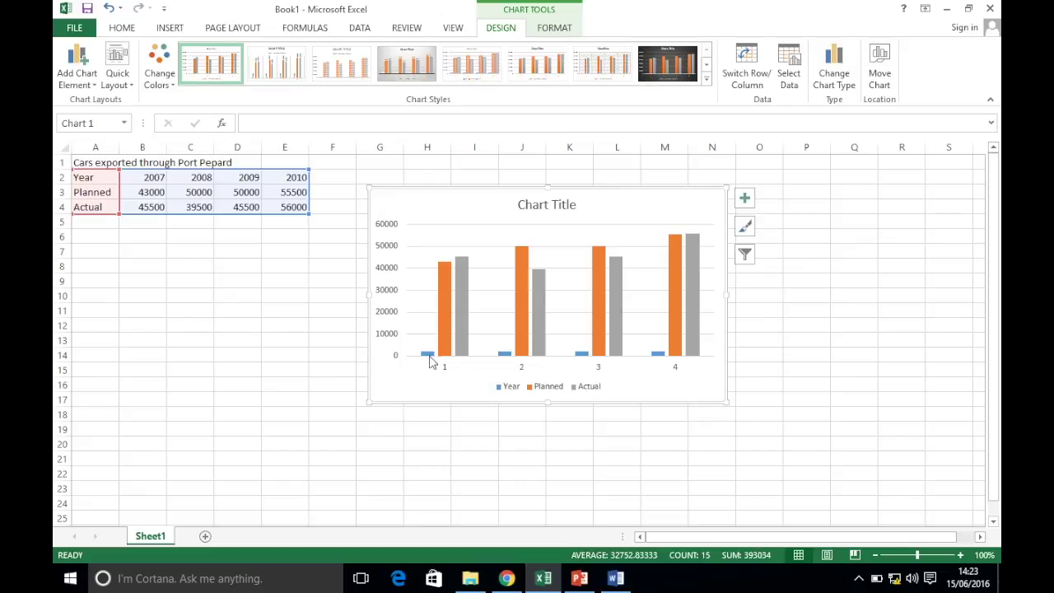
click(423, 310)
right_click(424, 312)
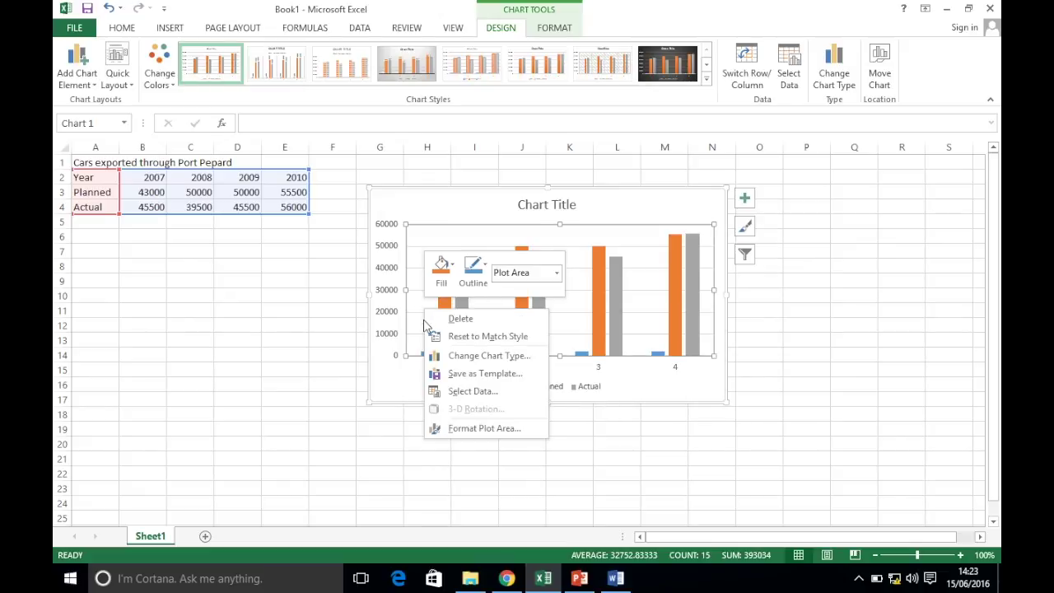
click(470, 392)
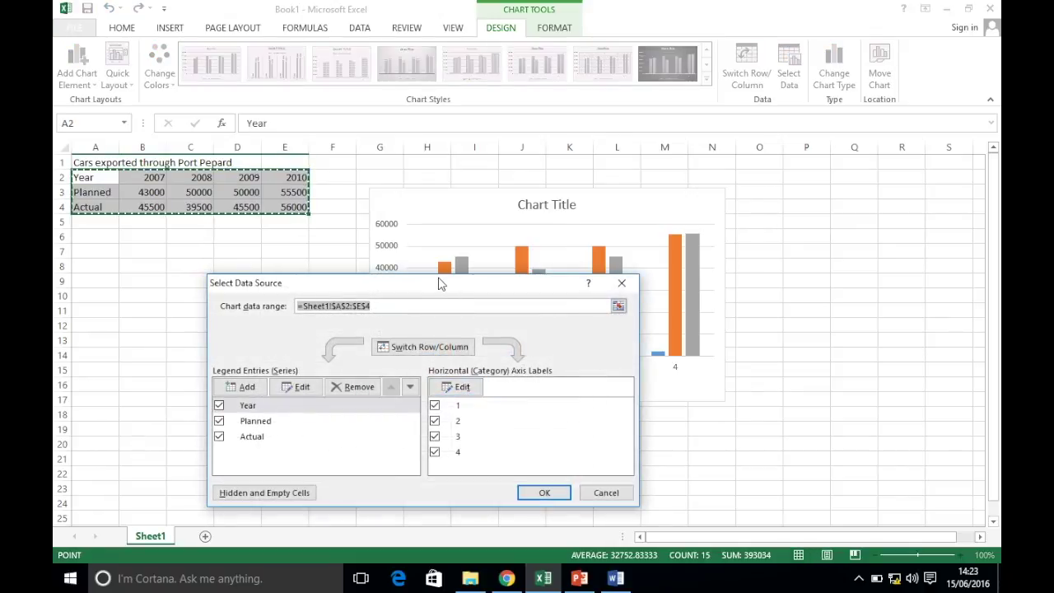
drag(438, 284, 817, 191)
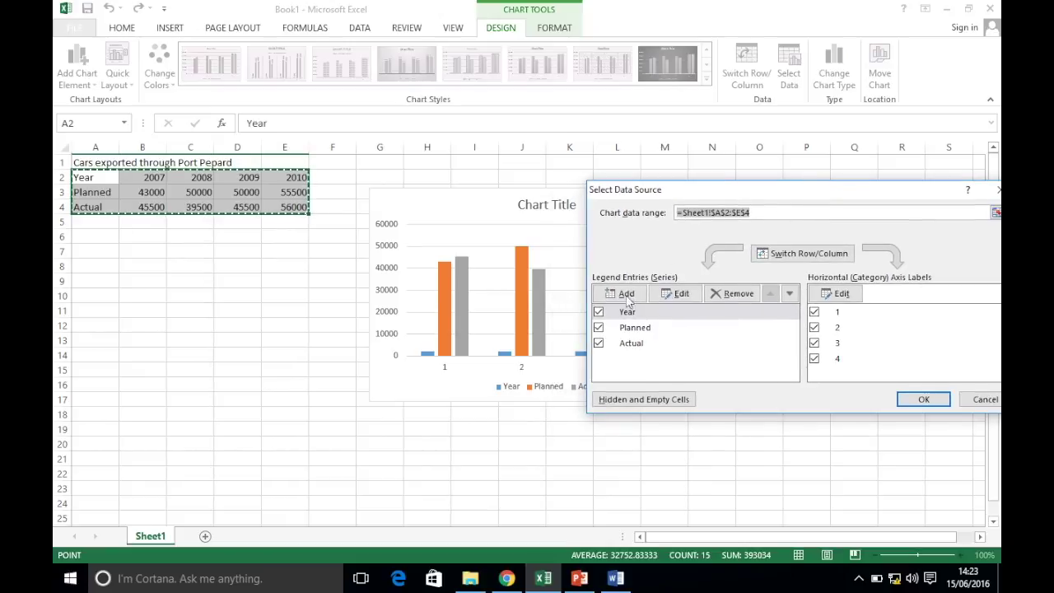
click(627, 313)
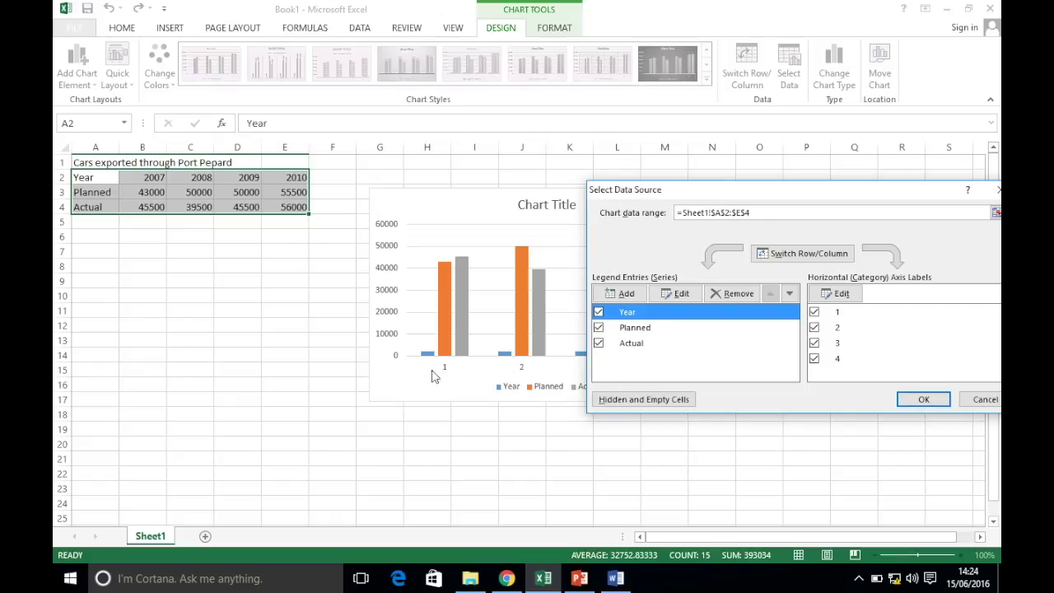
click(731, 294)
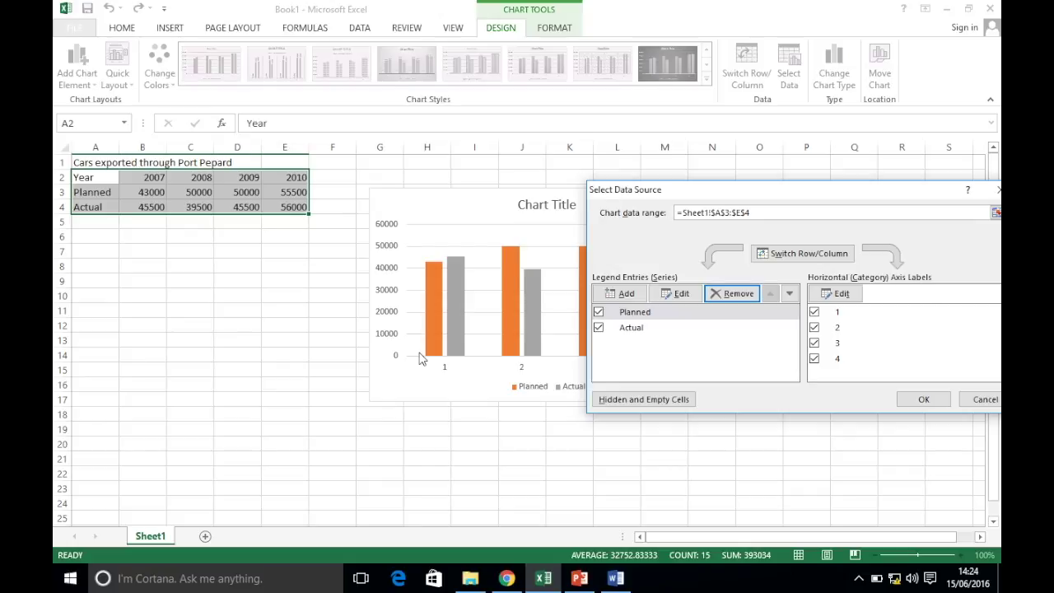
- Set the chart's horizontal axis labels to the years in B2:E2 and apply the data source changes
click(841, 293)
click(830, 295)
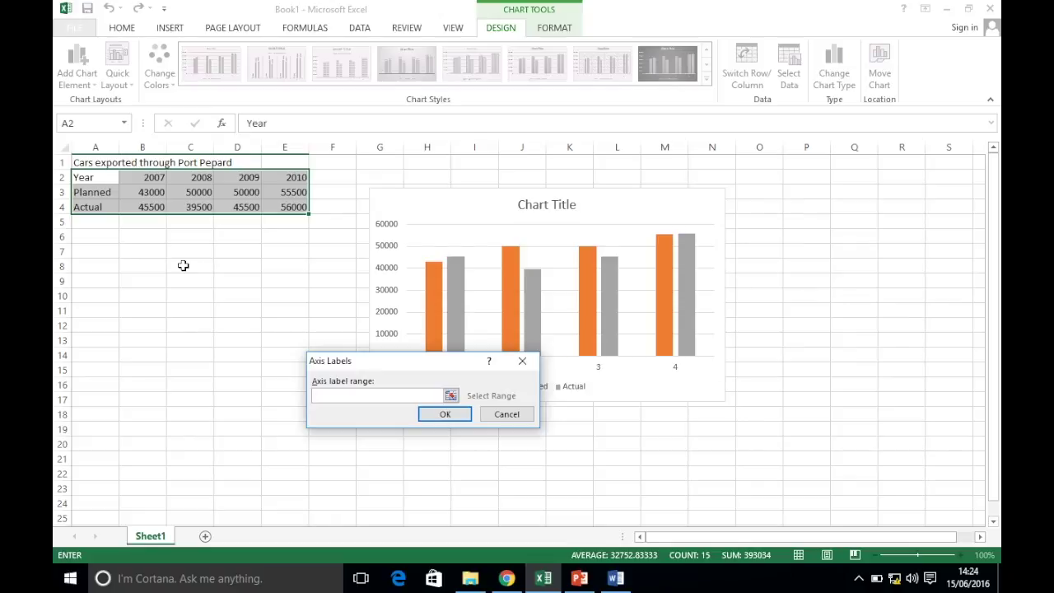
drag(141, 178, 274, 174)
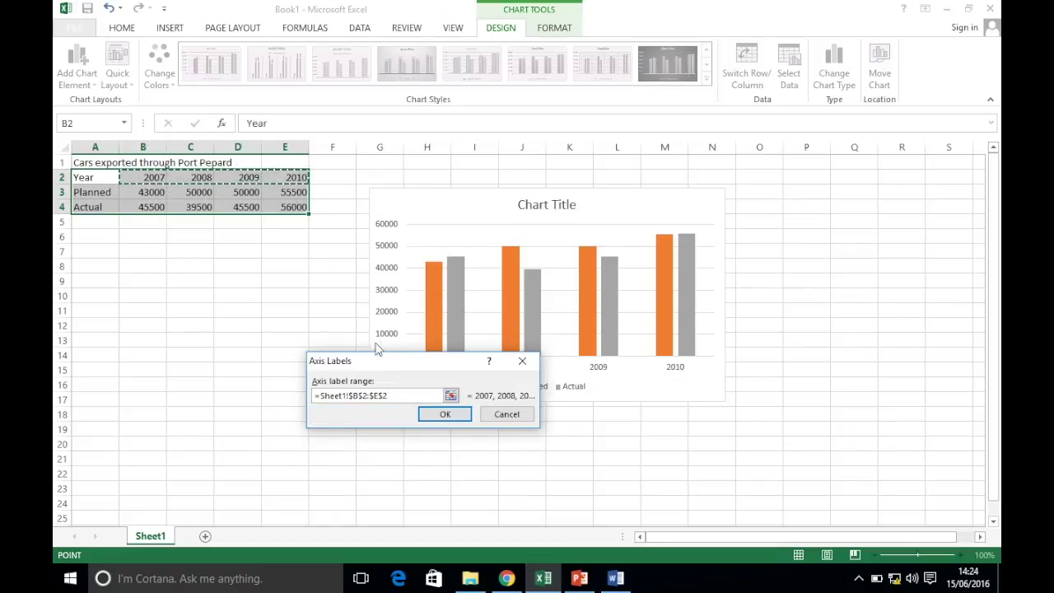
drag(393, 361, 810, 305)
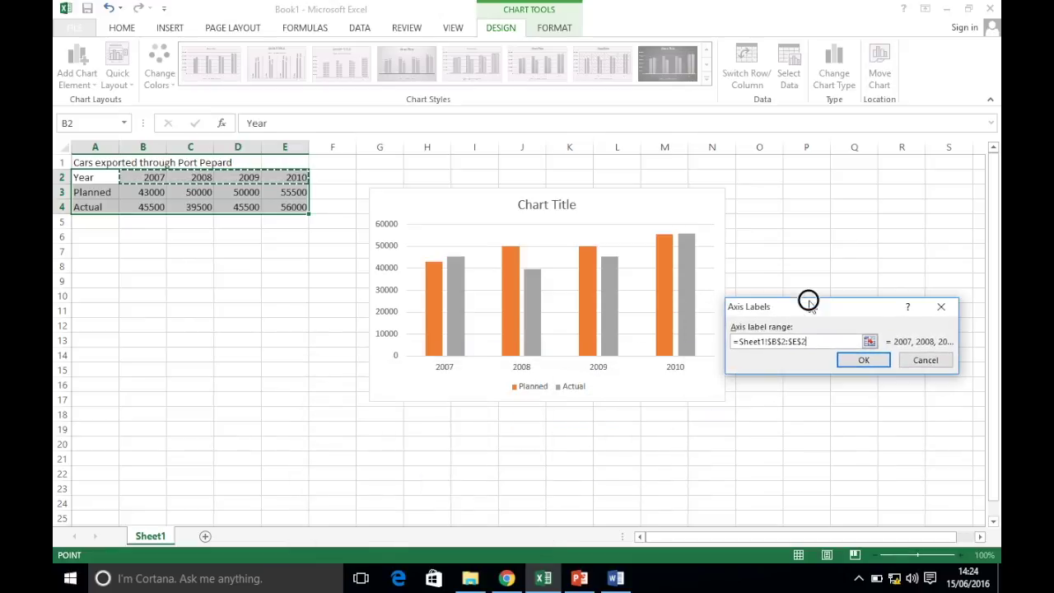
click(859, 359)
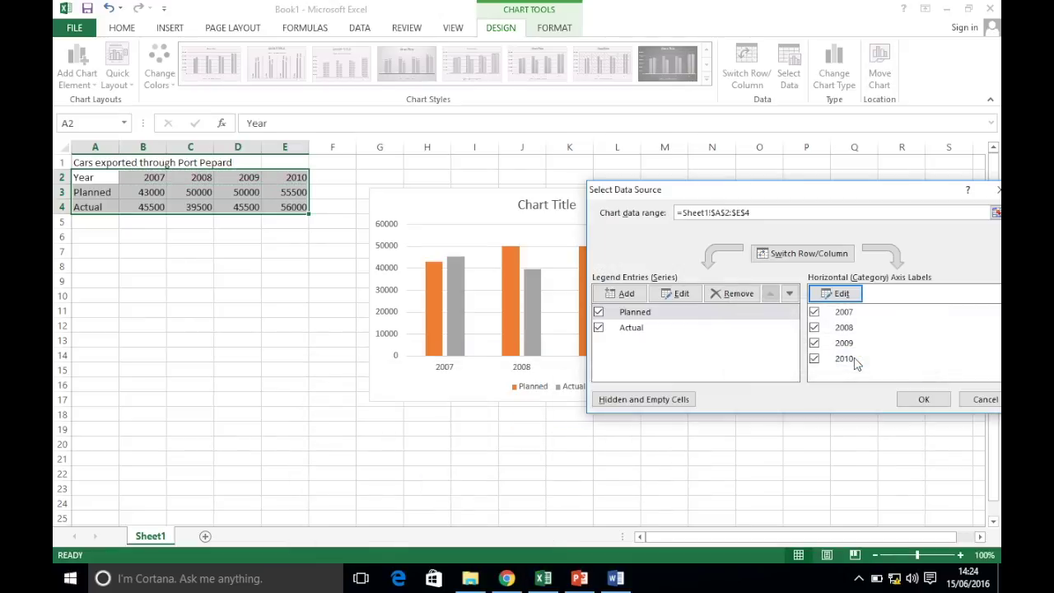
click(920, 398)
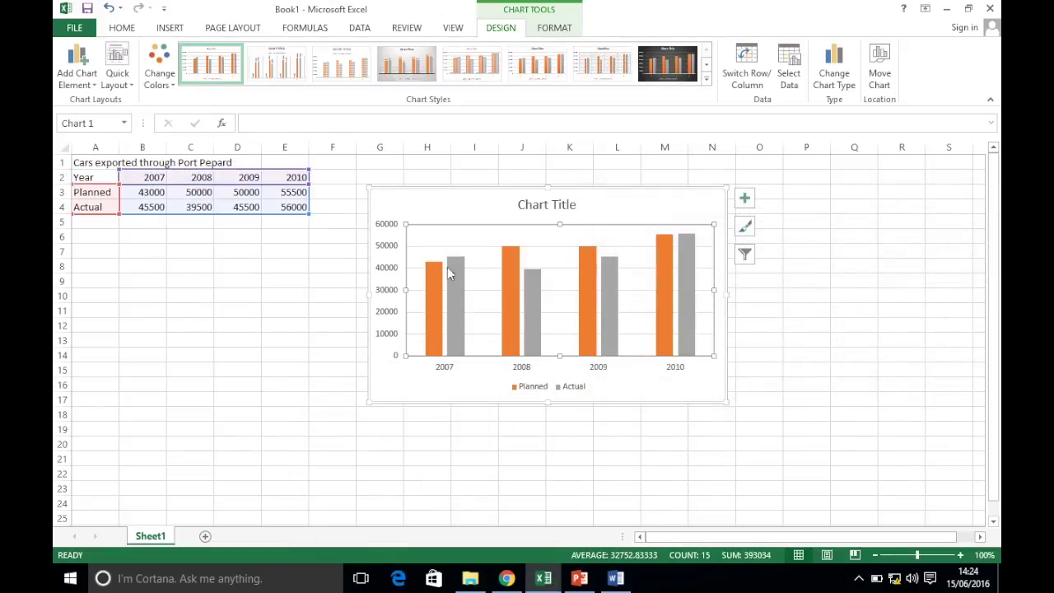
- Look up the required title in the question paper in Chrome, and change the Excel chart's title to "Car export volumes"
click(506, 578)
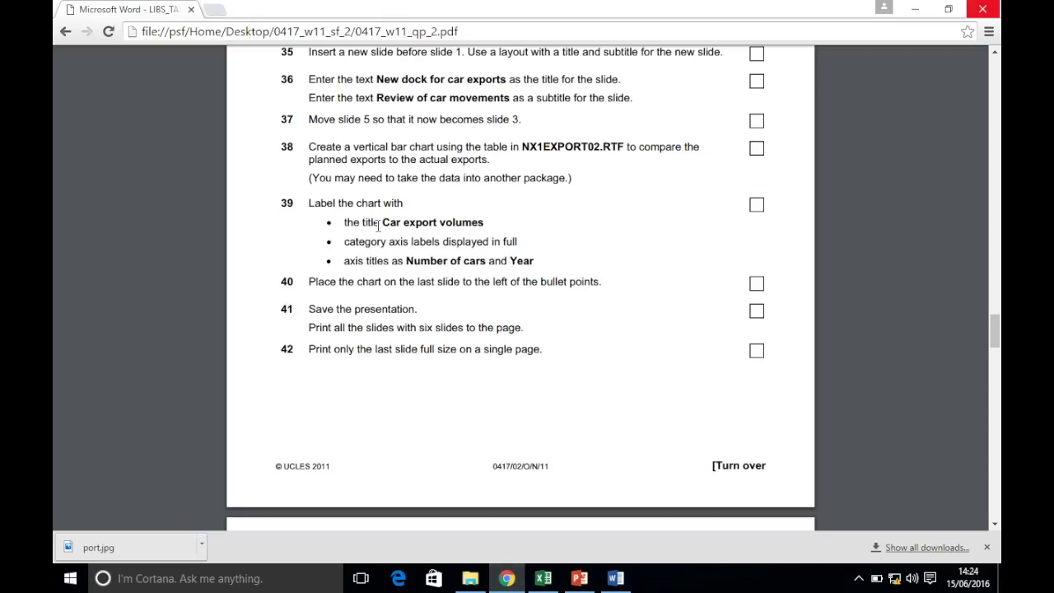
click(542, 576)
click(535, 206)
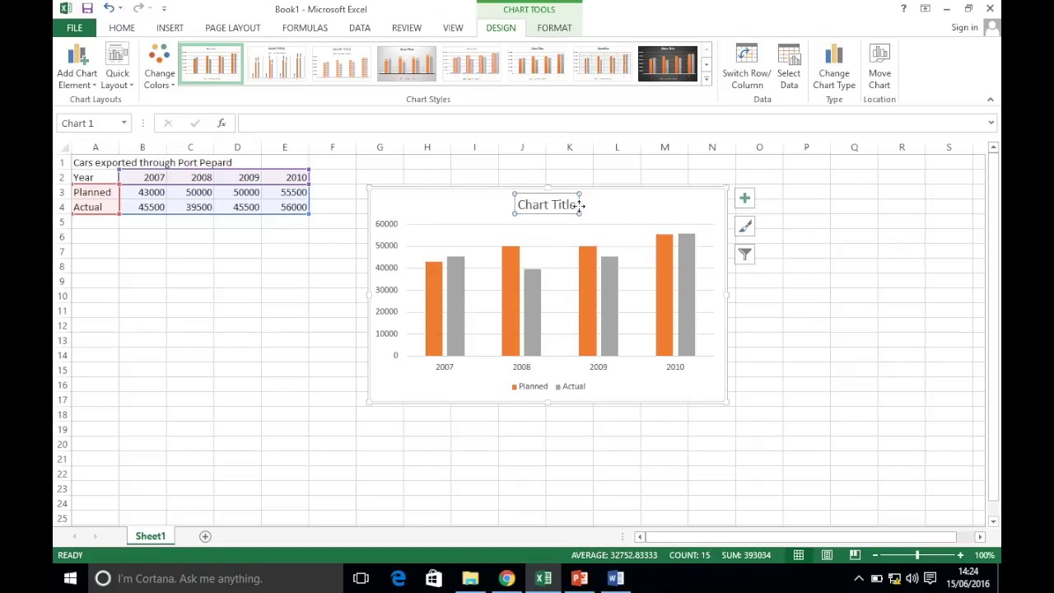
drag(578, 205, 501, 205)
text(Ca)
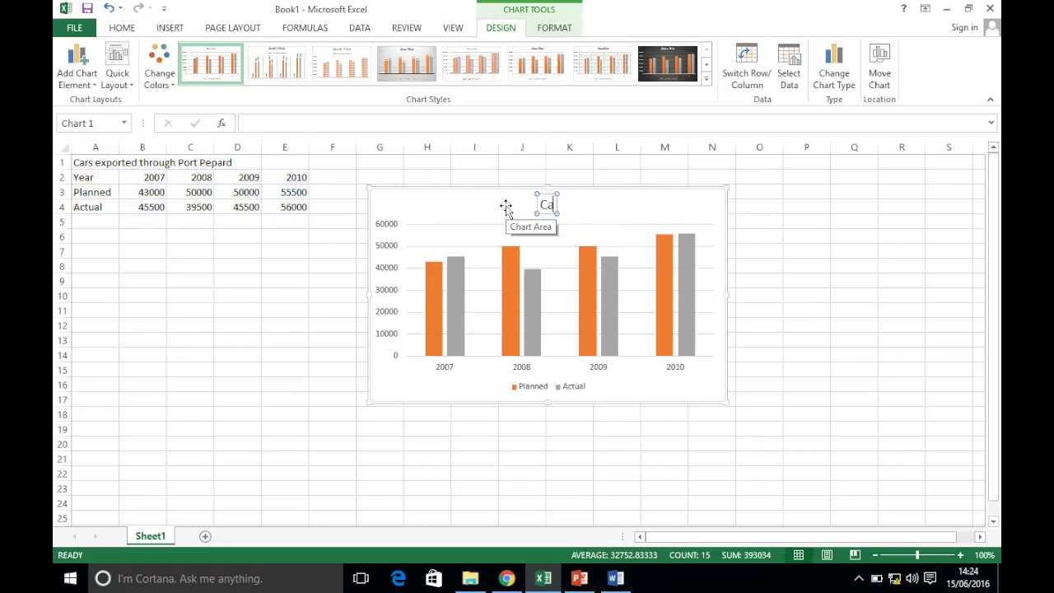
text(r Export)
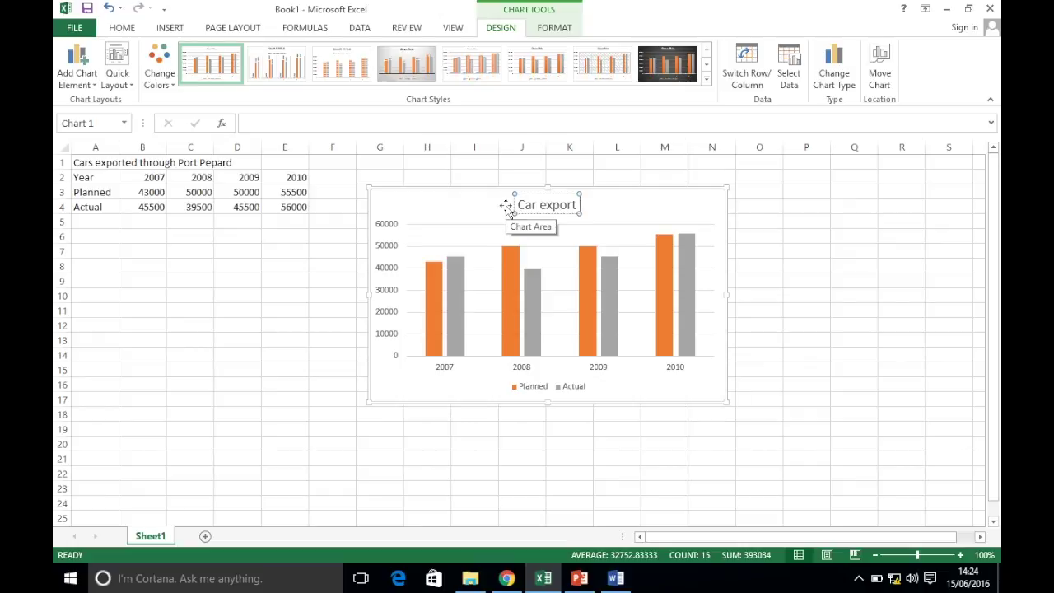
text( volumes)
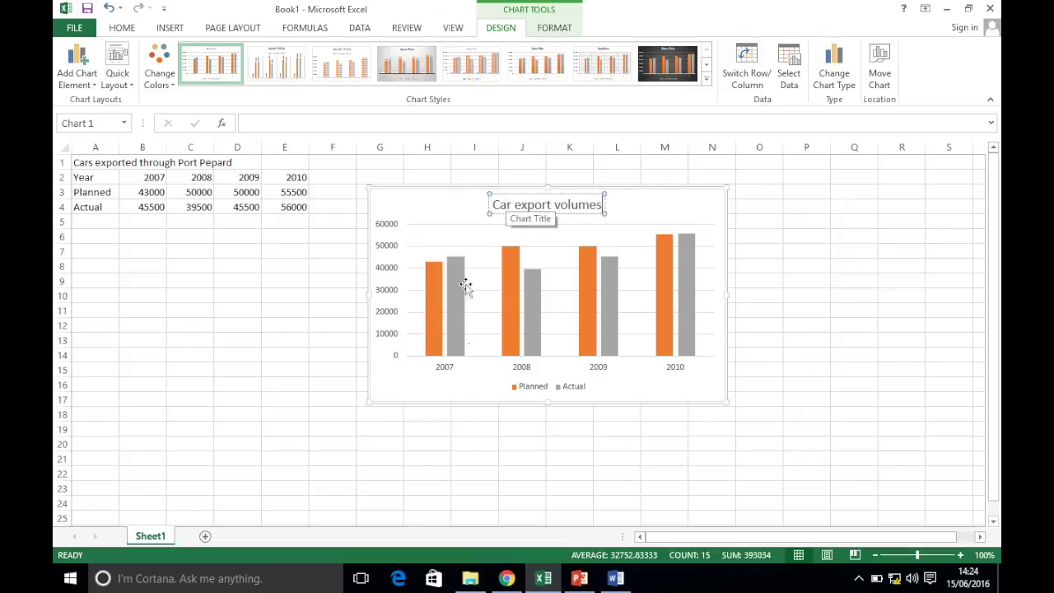
click(494, 447)
- Check the chart labelling requirements in the question paper in Chrome, and add centred data labels to the Excel chart's columns
click(506, 578)
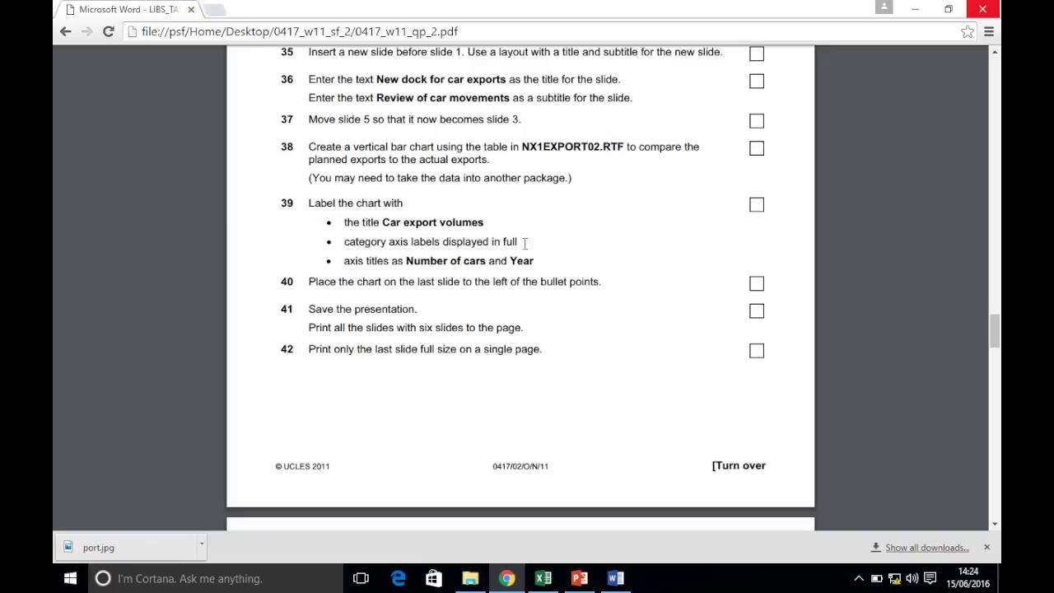
mouse_move(546, 578)
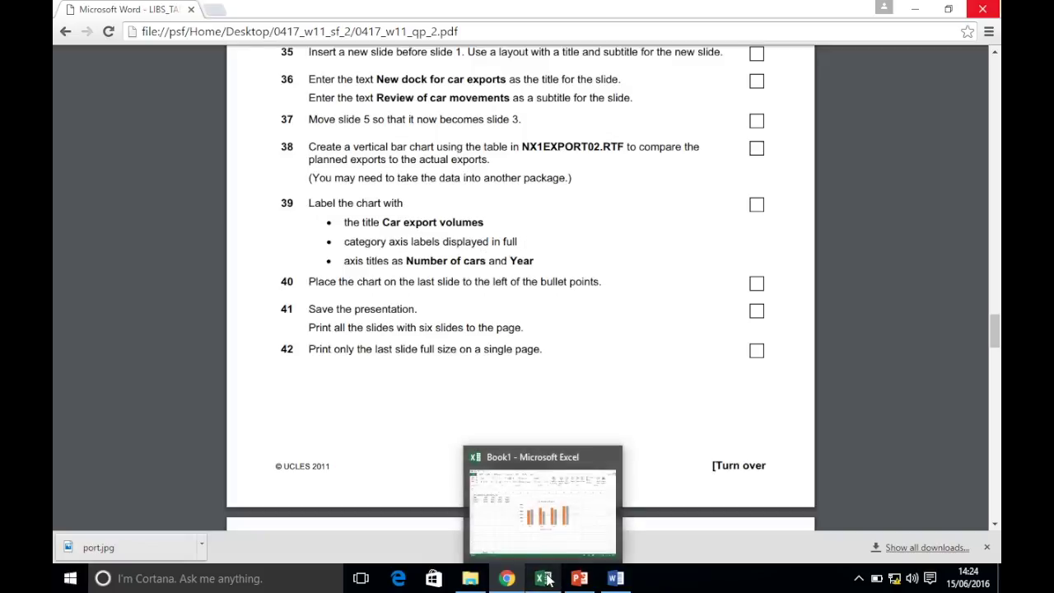
click(546, 578)
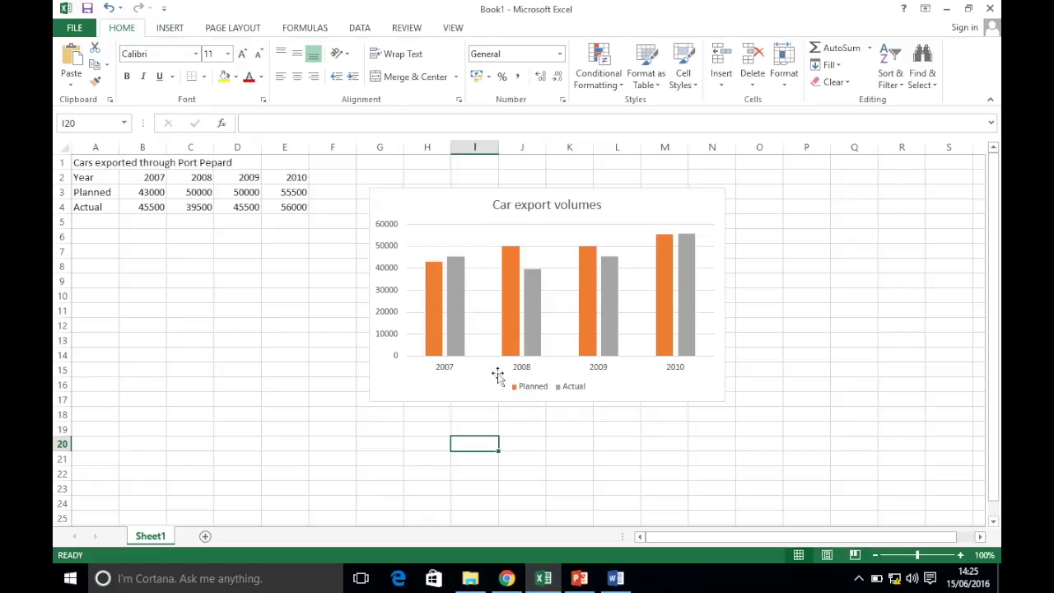
click(481, 287)
click(502, 30)
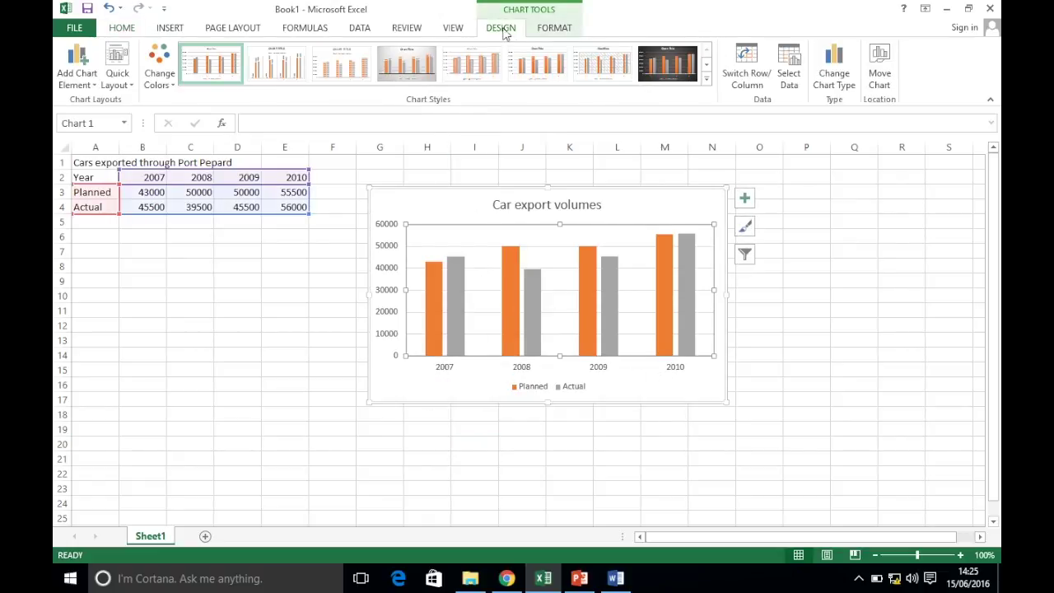
click(86, 85)
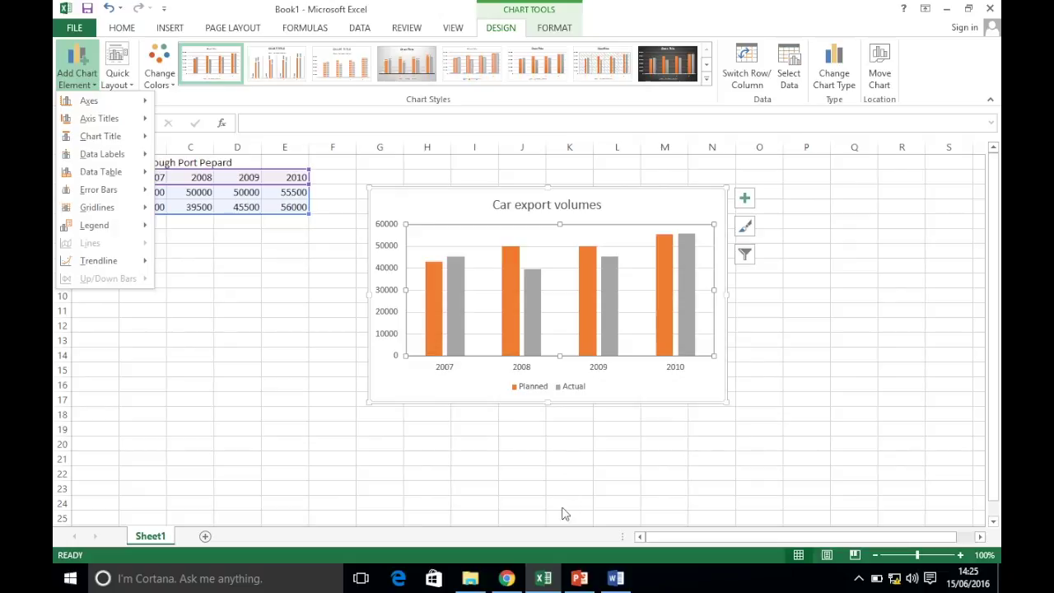
mouse_move(123, 158)
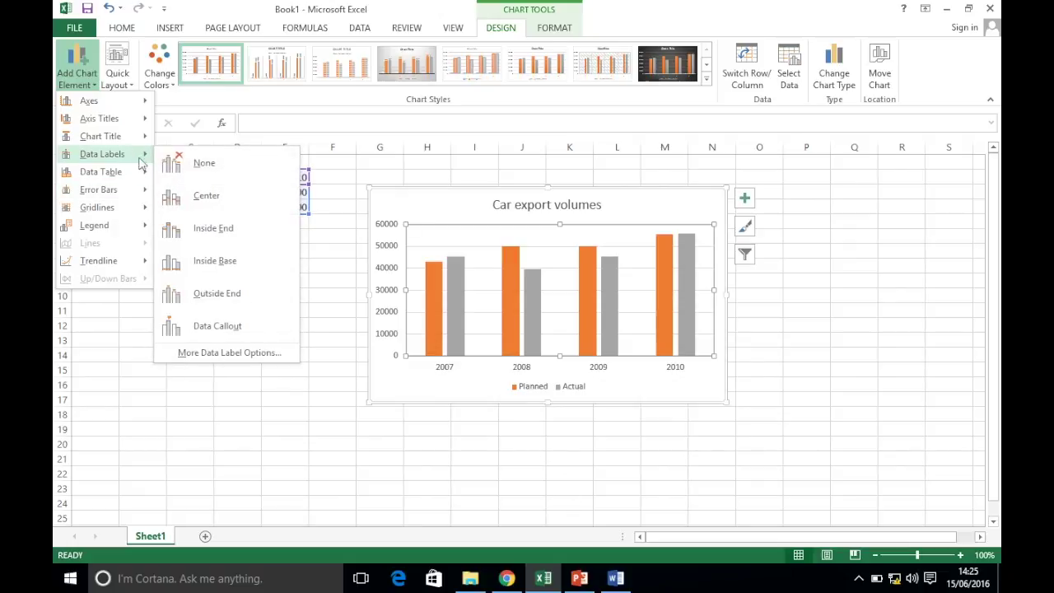
click(205, 197)
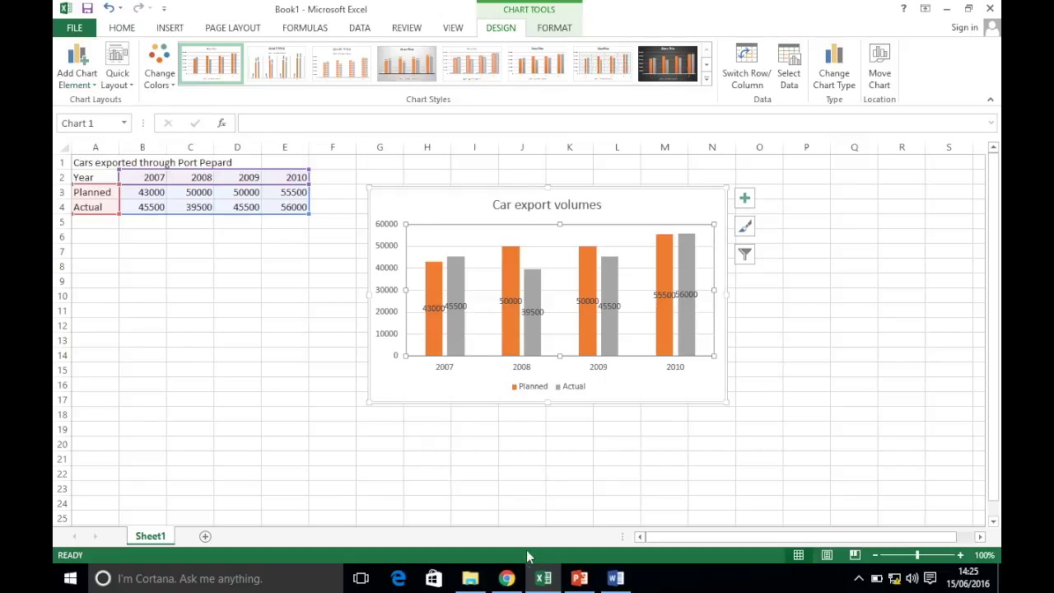
- Check the axis title wording in Chrome, and add a primary horizontal axis title "Year" to the Excel chart
click(506, 578)
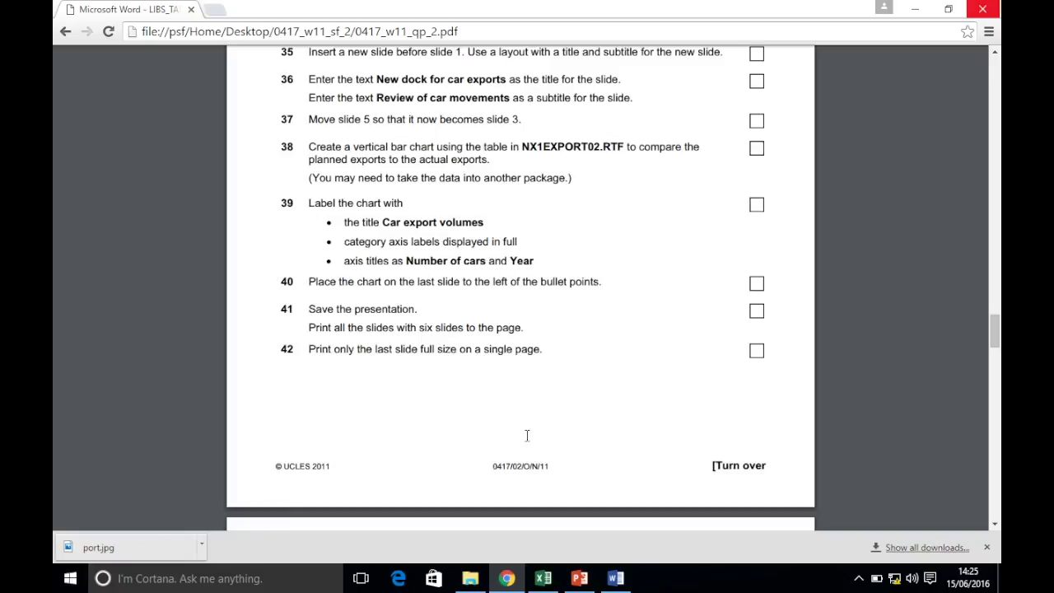
click(579, 578)
click(542, 578)
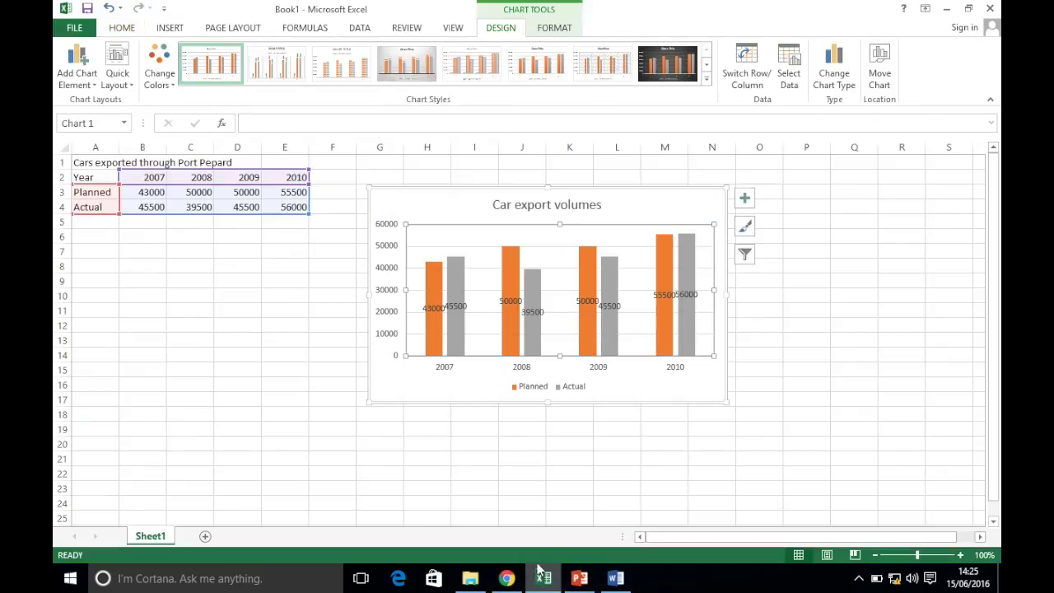
click(78, 85)
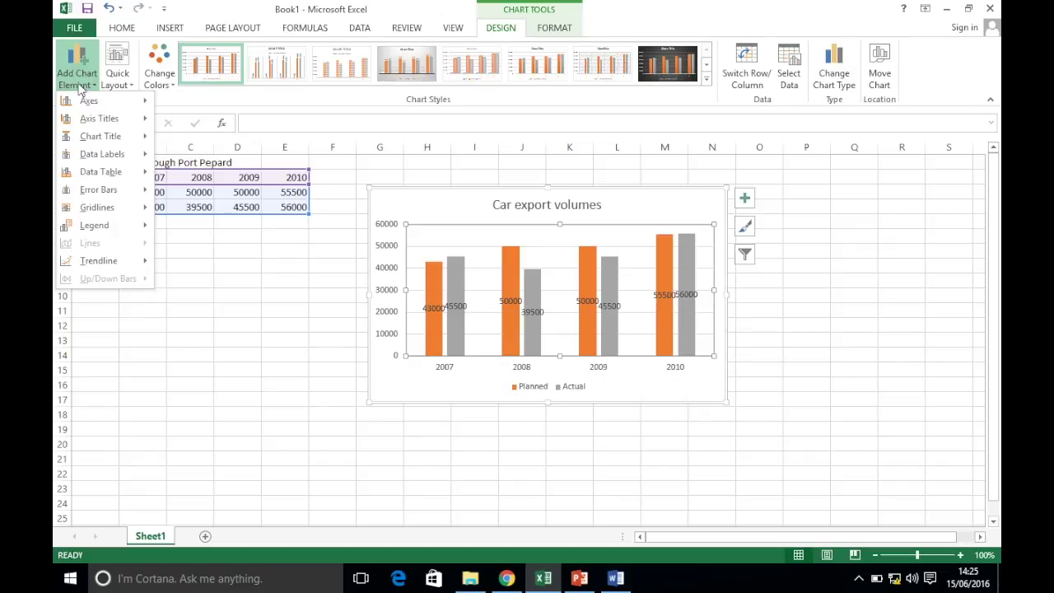
mouse_move(89, 119)
click(208, 129)
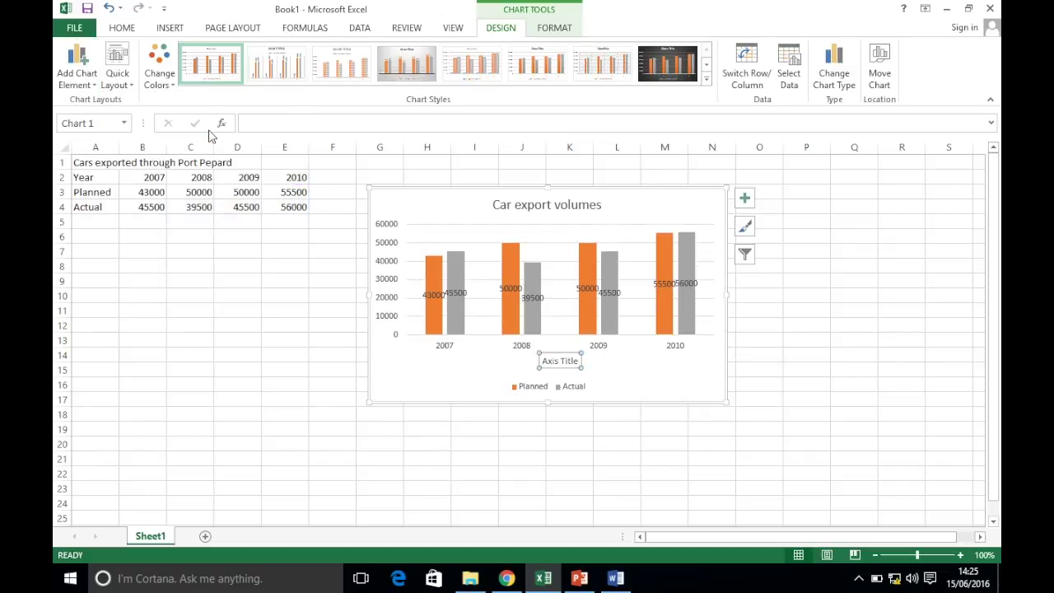
text(Year)
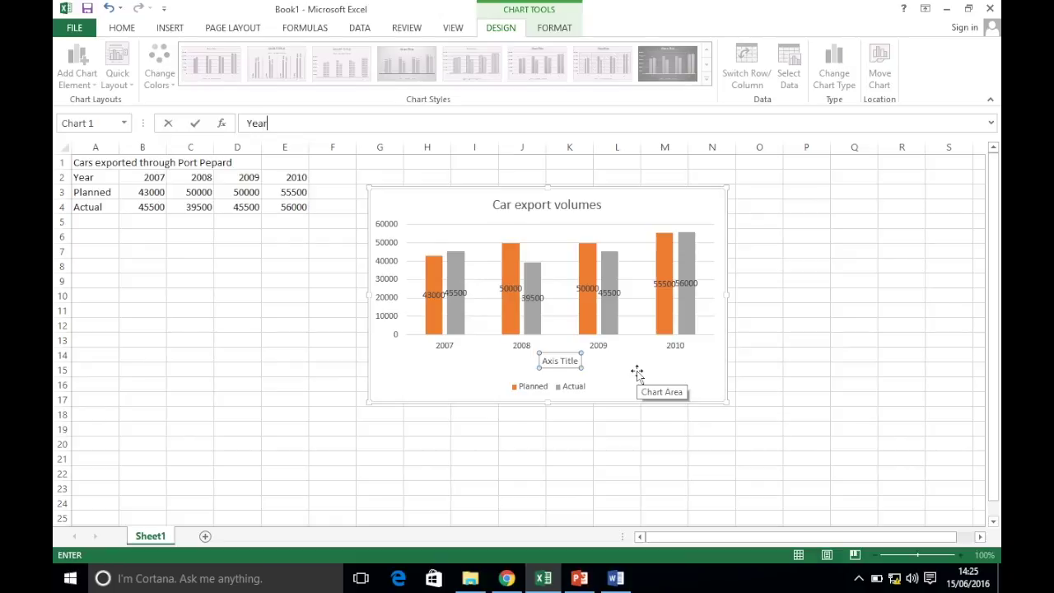
key(Return)
- Add a primary vertical axis title to the chart and set it to "Number of cars", checking the wording in Chrome
click(78, 86)
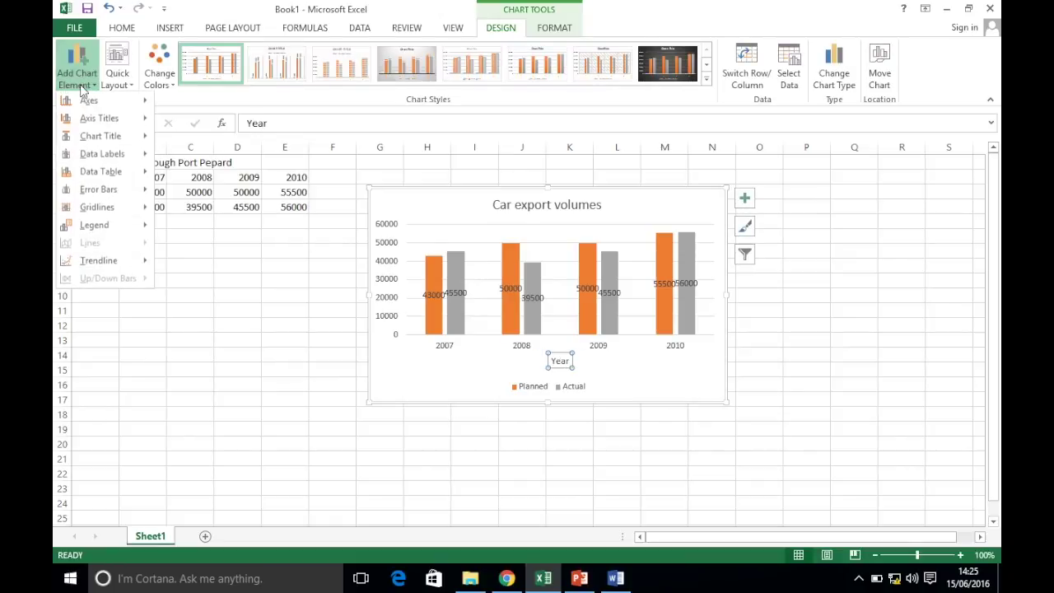
mouse_move(97, 118)
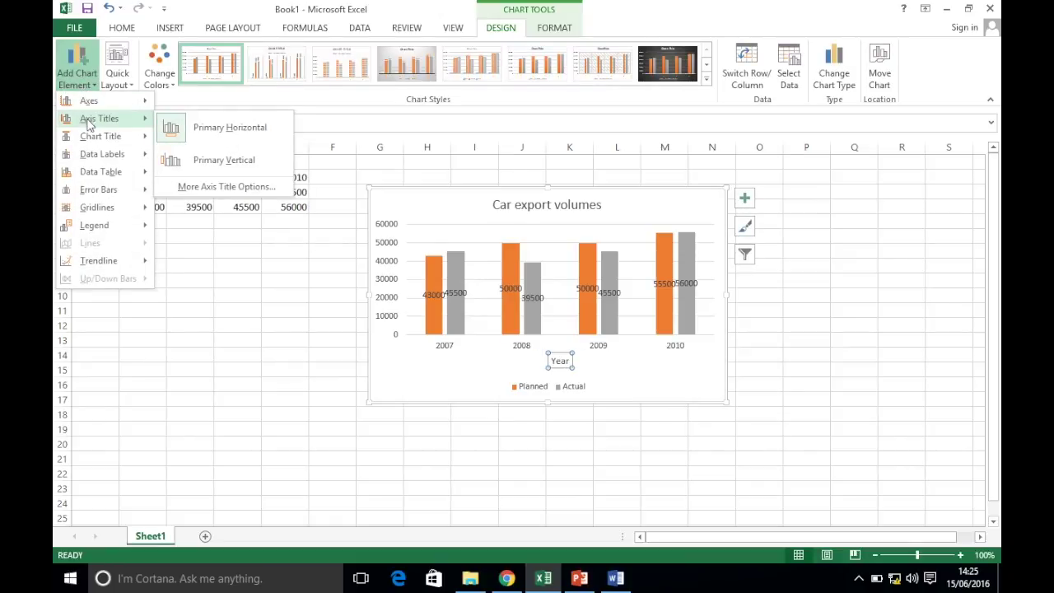
click(236, 161)
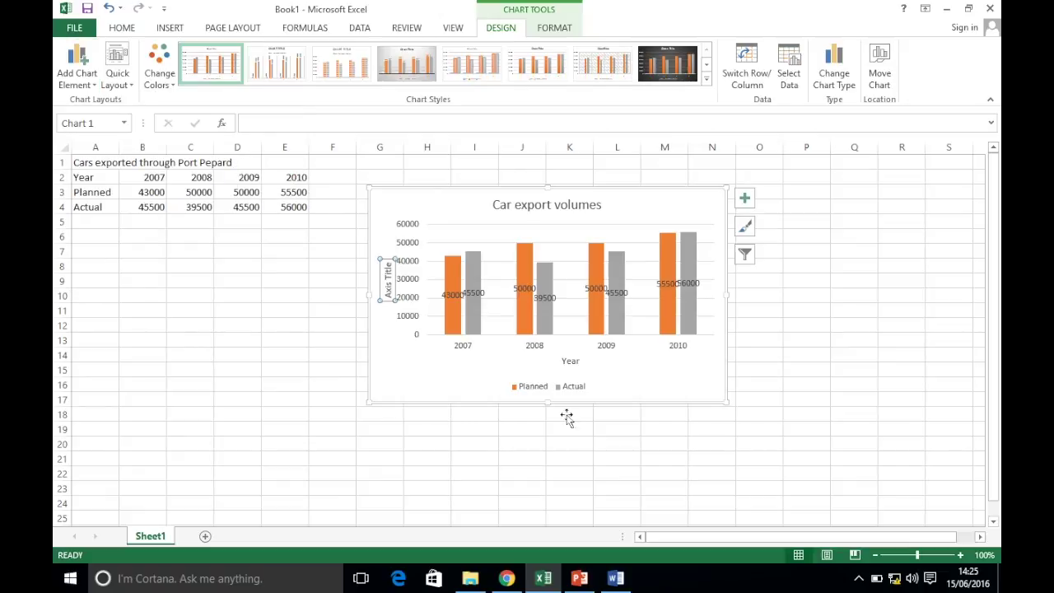
click(506, 577)
click(544, 578)
click(506, 578)
click(543, 577)
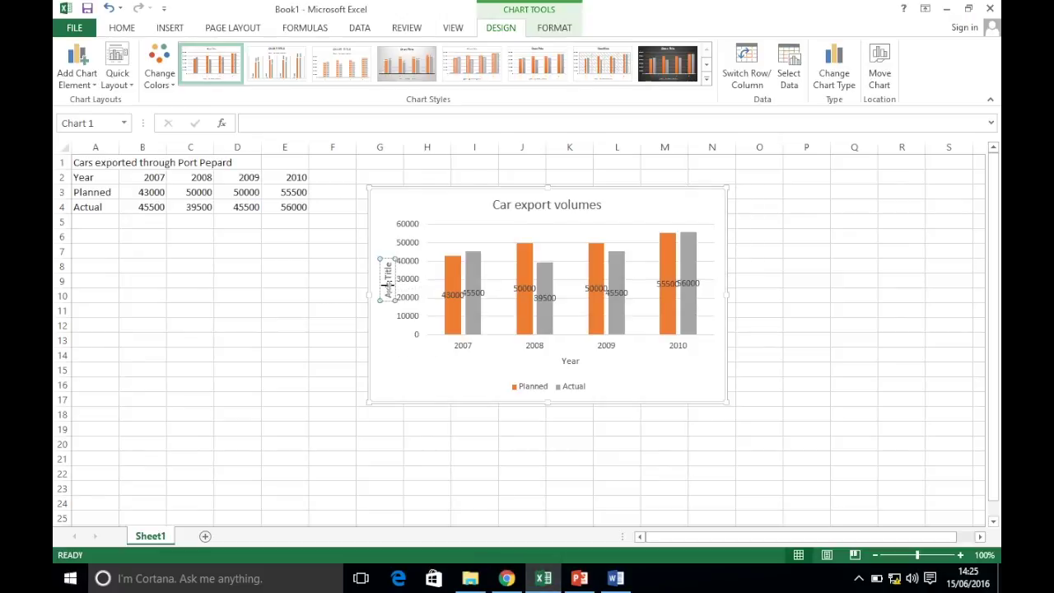
click(385, 299)
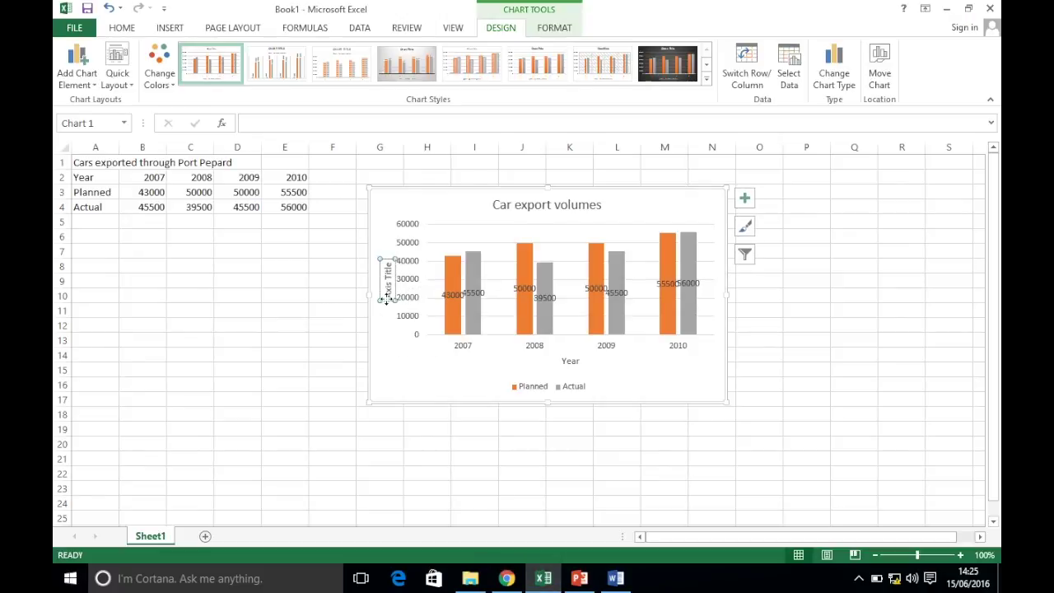
drag(385, 296, 385, 252)
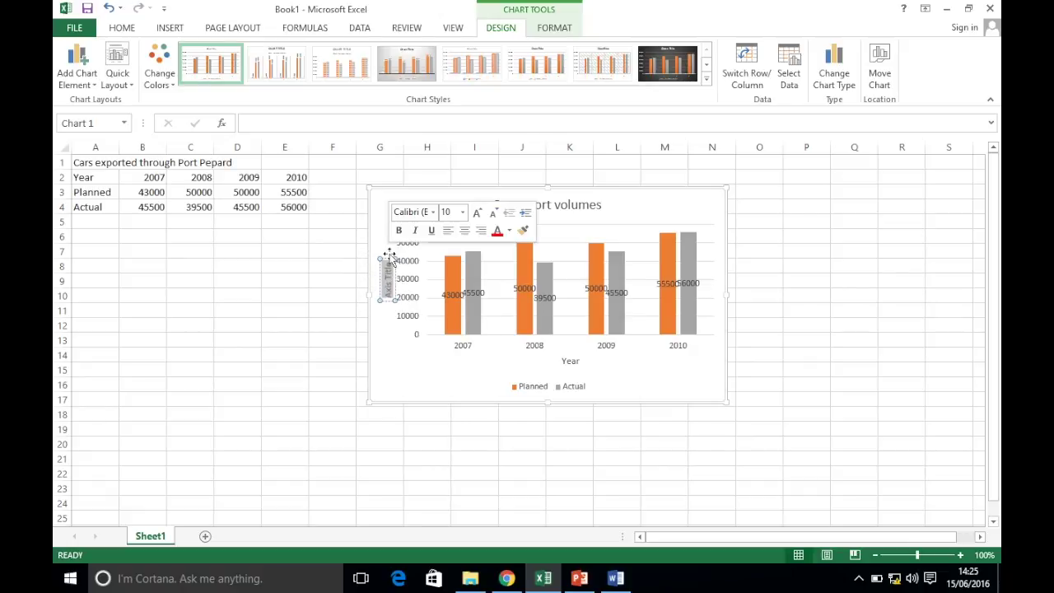
text(Number of cars)
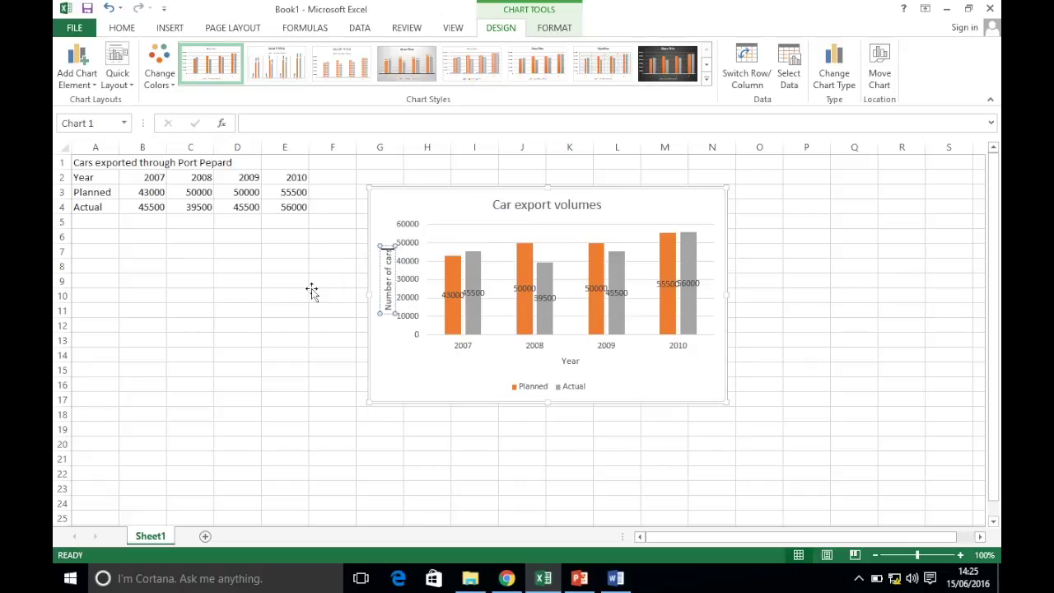
text(r)
click(311, 289)
- Check the chart placement in Chrome, and narrow the bullet text box on PowerPoint's slide 6 to the slide's right half
click(506, 578)
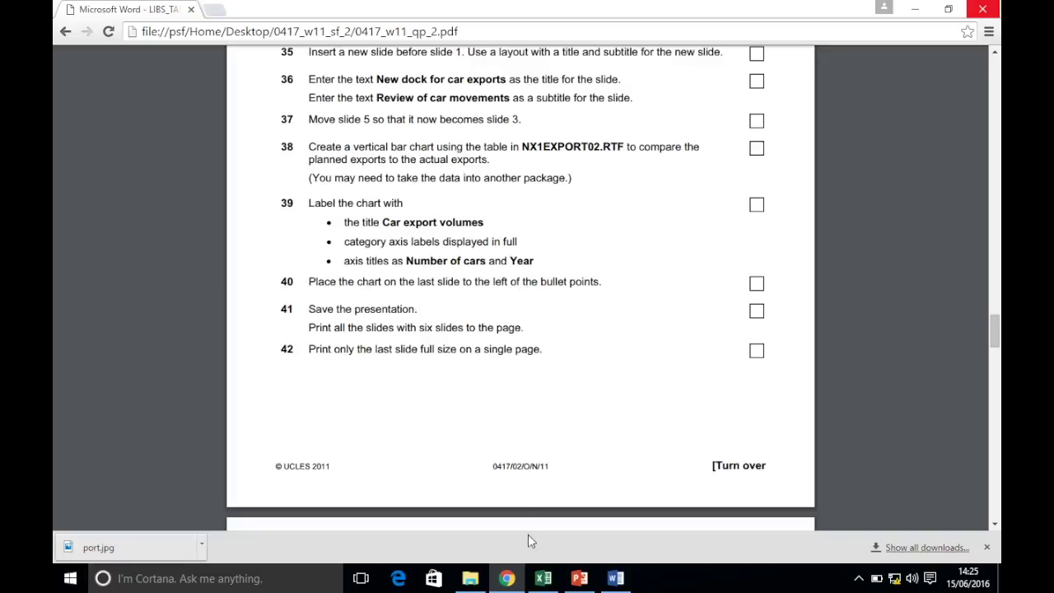
click(579, 578)
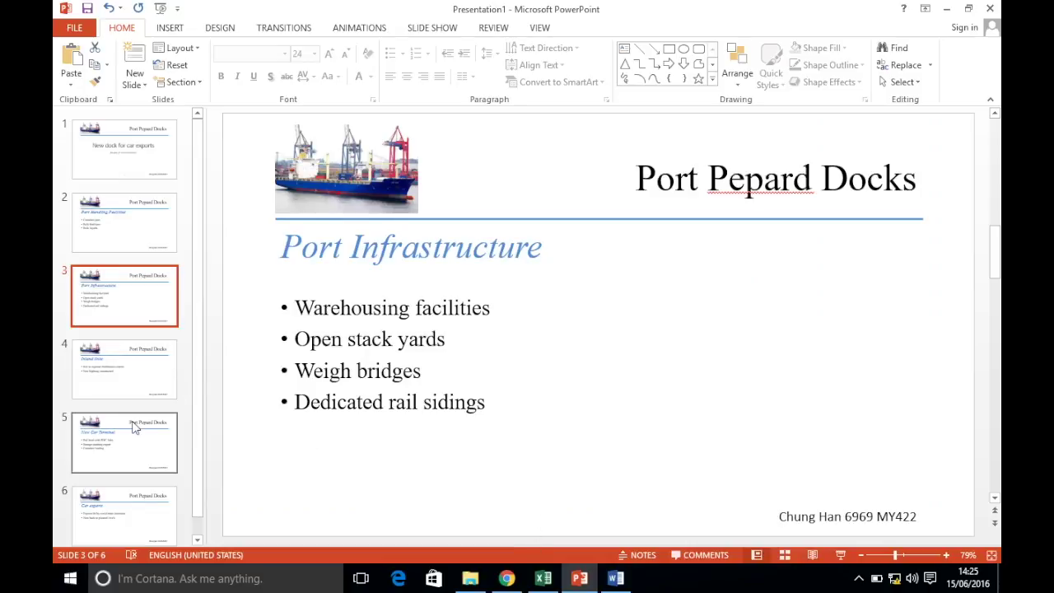
click(115, 499)
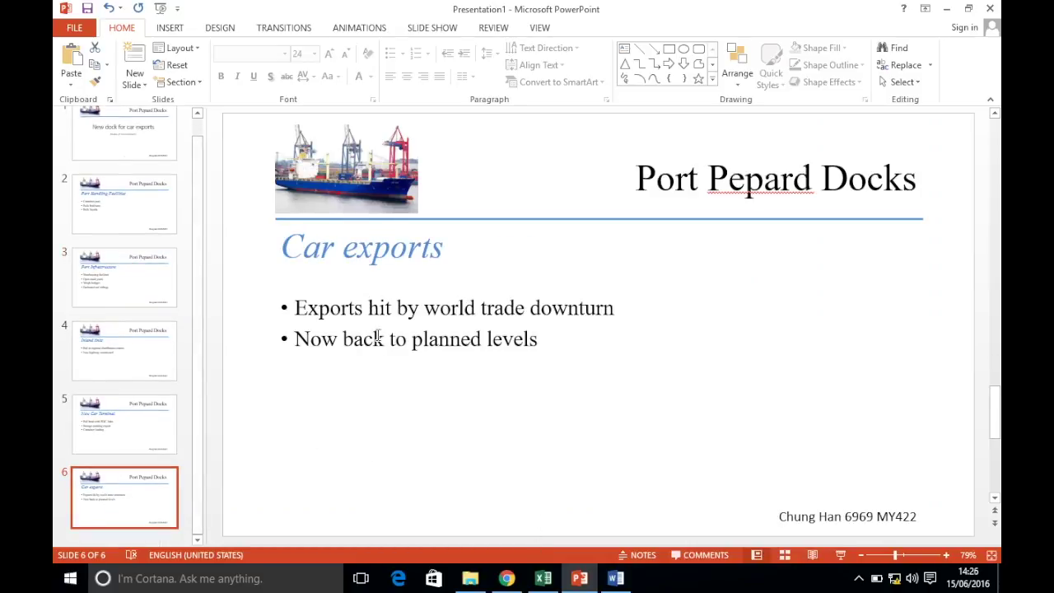
click(384, 310)
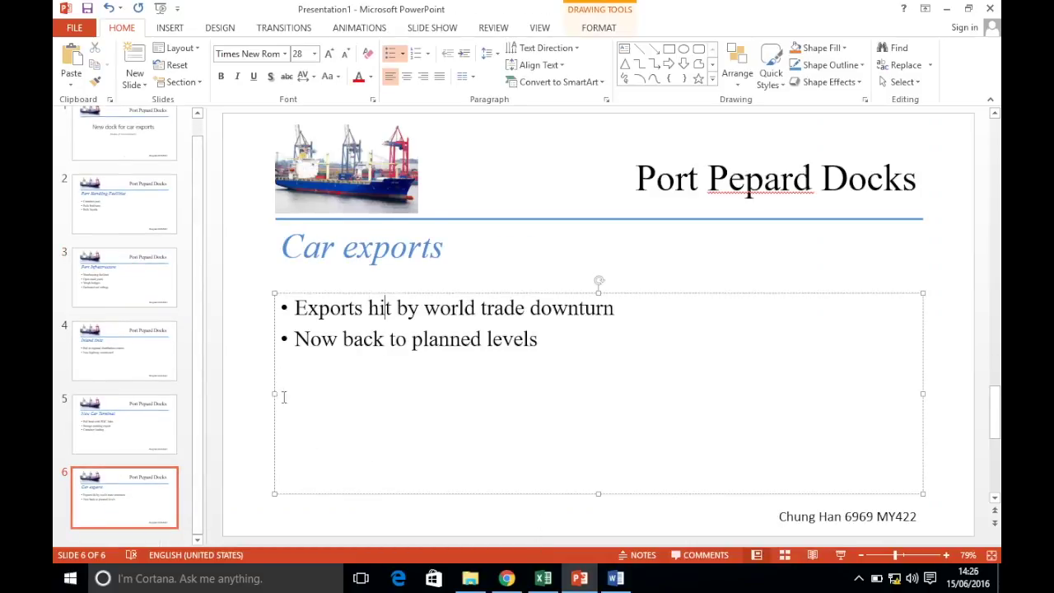
drag(272, 399, 570, 382)
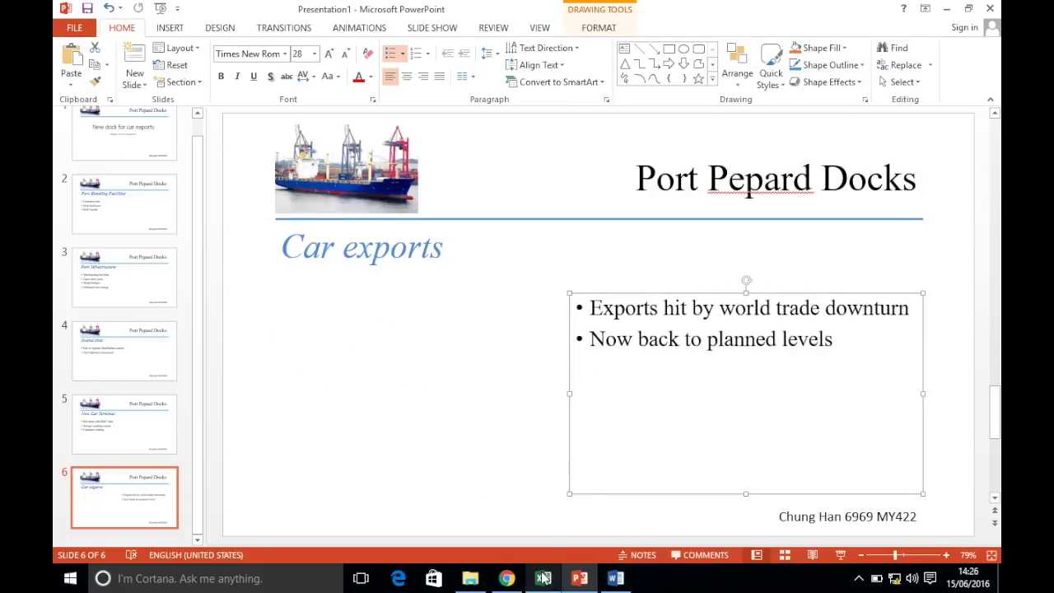
- Copy the Car export volumes chart from Excel, paste it onto PowerPoint's slide 6 and place it left of the bullet points
click(544, 578)
click(442, 199)
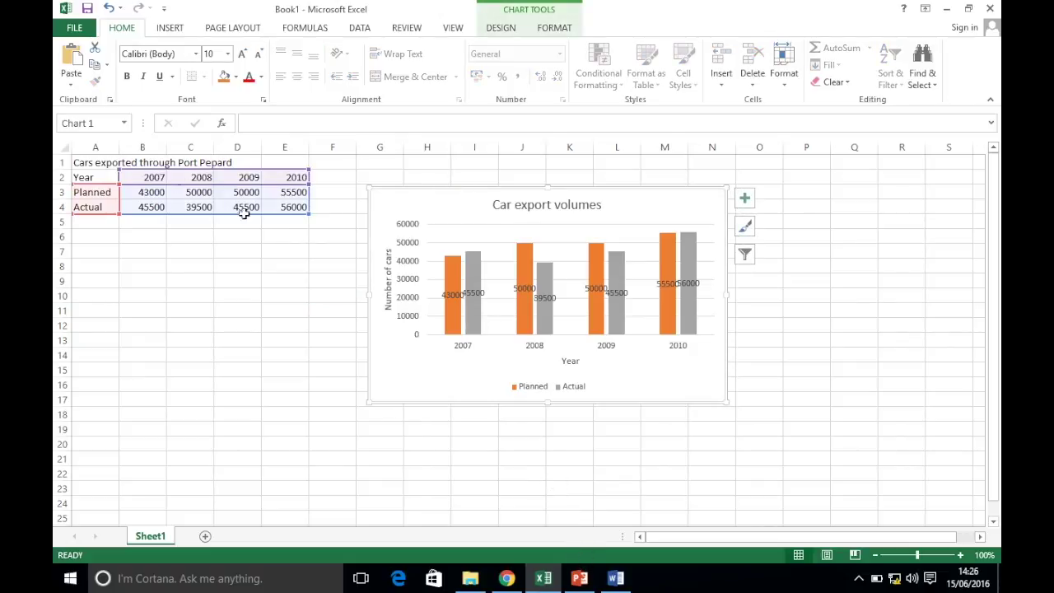
click(94, 64)
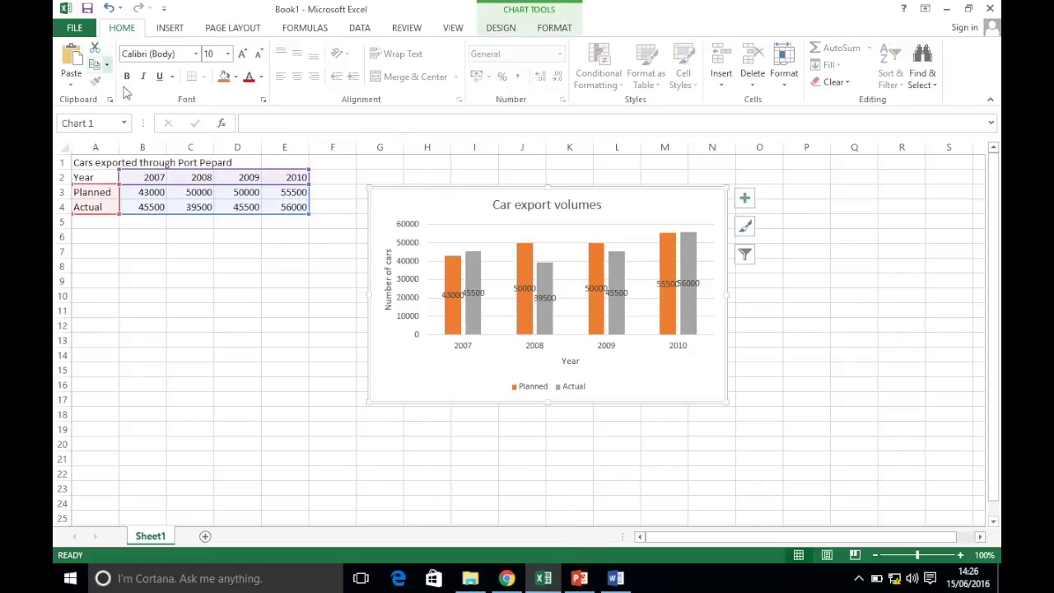
click(580, 578)
click(442, 372)
key(ctrl+v)
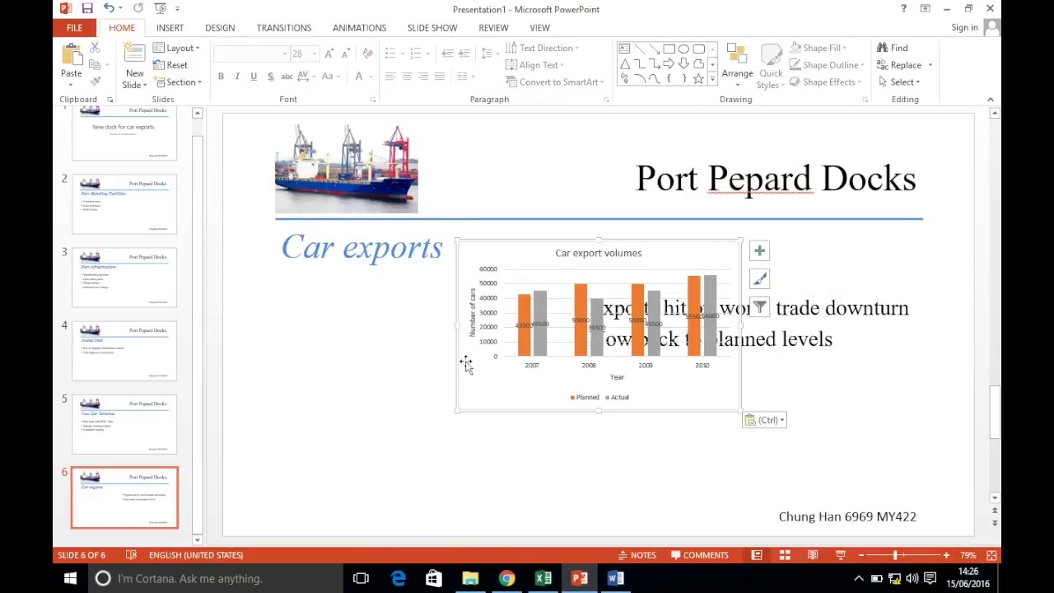
mouse_move(494, 396)
mouse_down()
mouse_move(288, 431)
mouse_move(278, 417)
mouse_move(277, 426)
mouse_move(293, 421)
mouse_up()
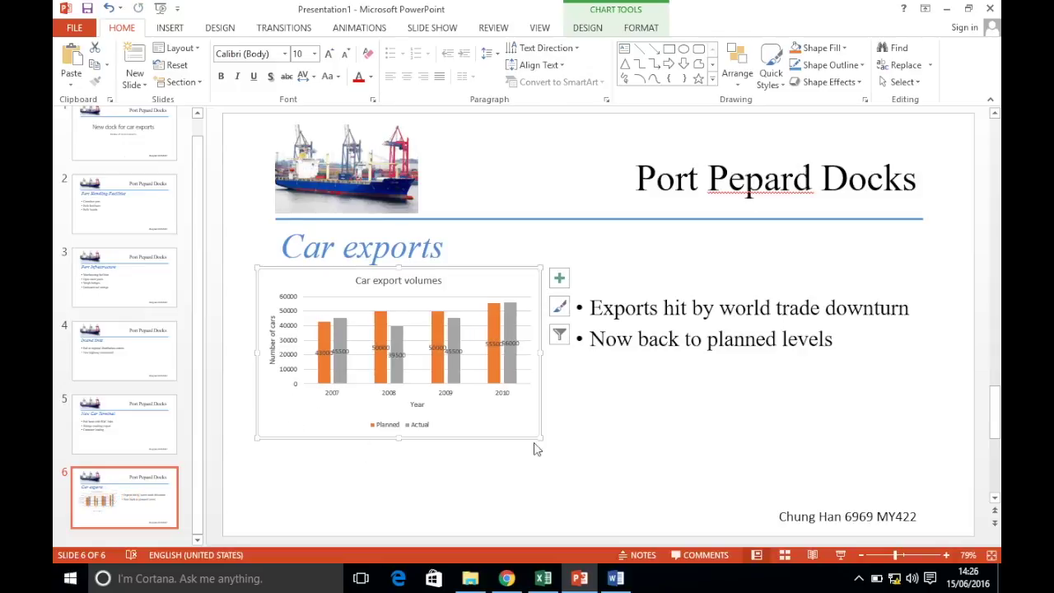